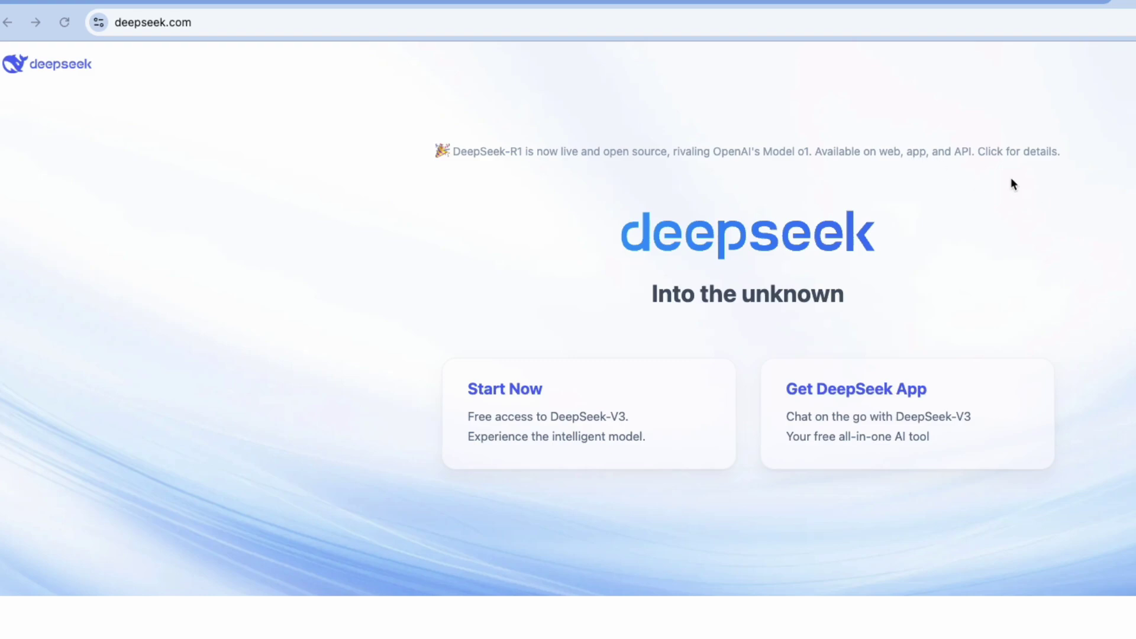
Open chat.deepseek.com/sign_in via Start Now, then go back to the deepseek.com home tab
{"action": "left_click", "coordinate": [475, 391]}
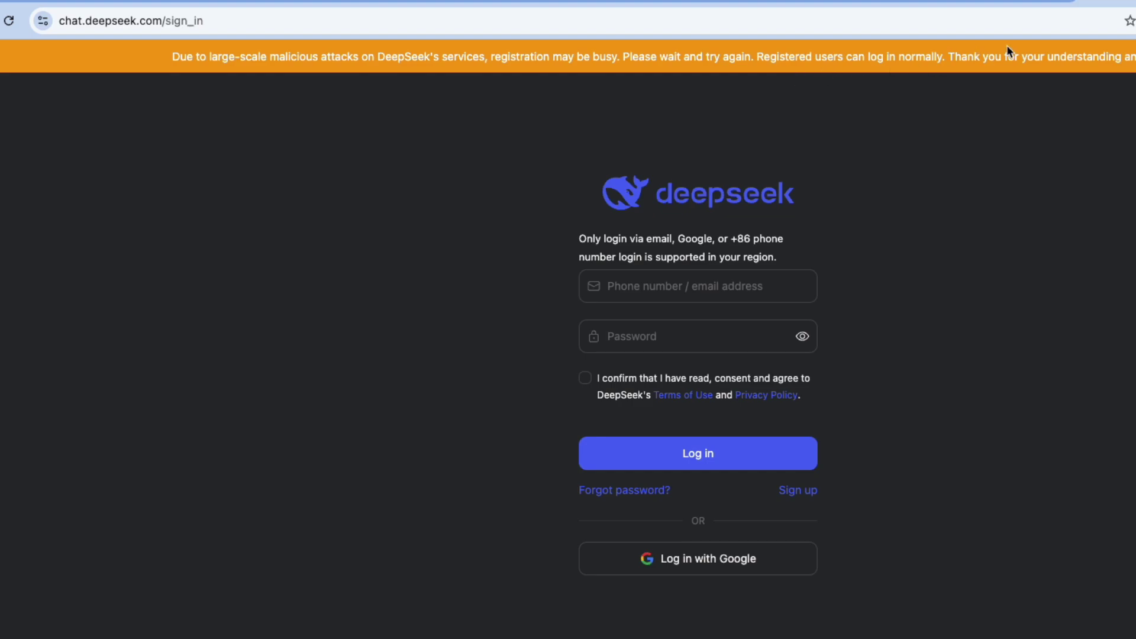
{"action": "left_click", "coordinate": [1040, 1]}
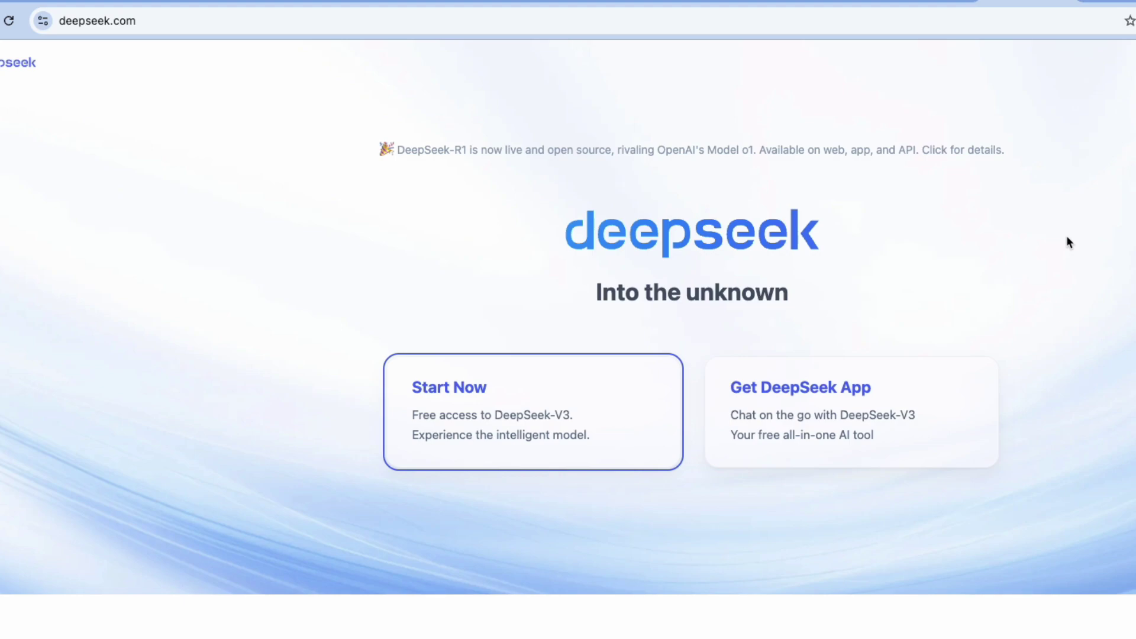
View the Models & Pricing table from Get DeepSeek App after closing the Calculator window
{"action": "mouse_move", "coordinate": [860, 398]}
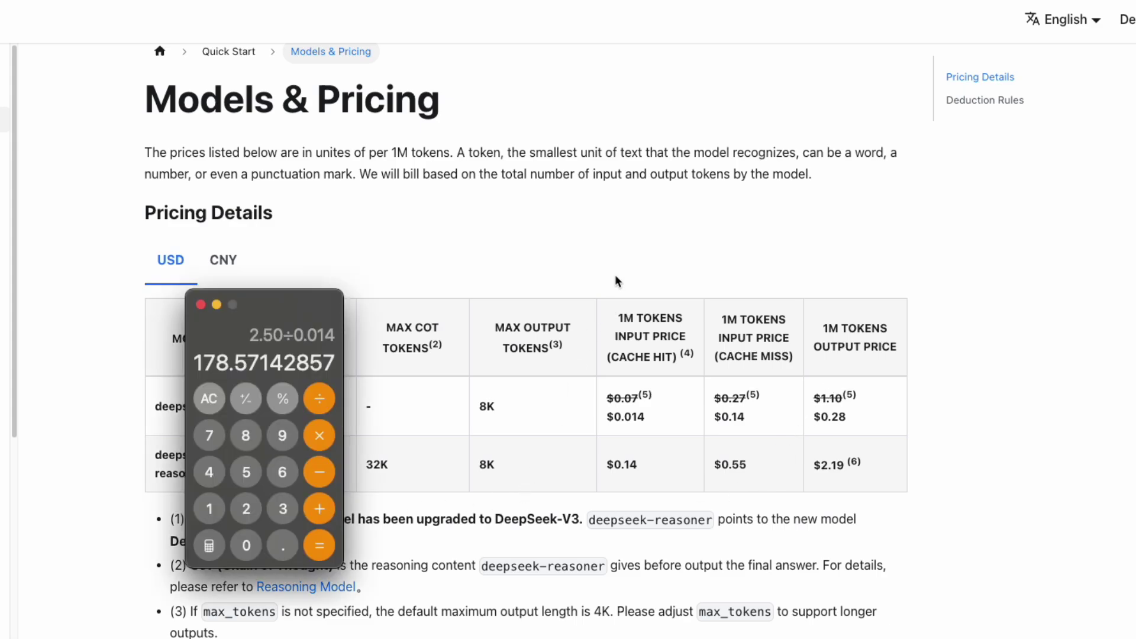
{"action": "left_click", "coordinate": [200, 304]}
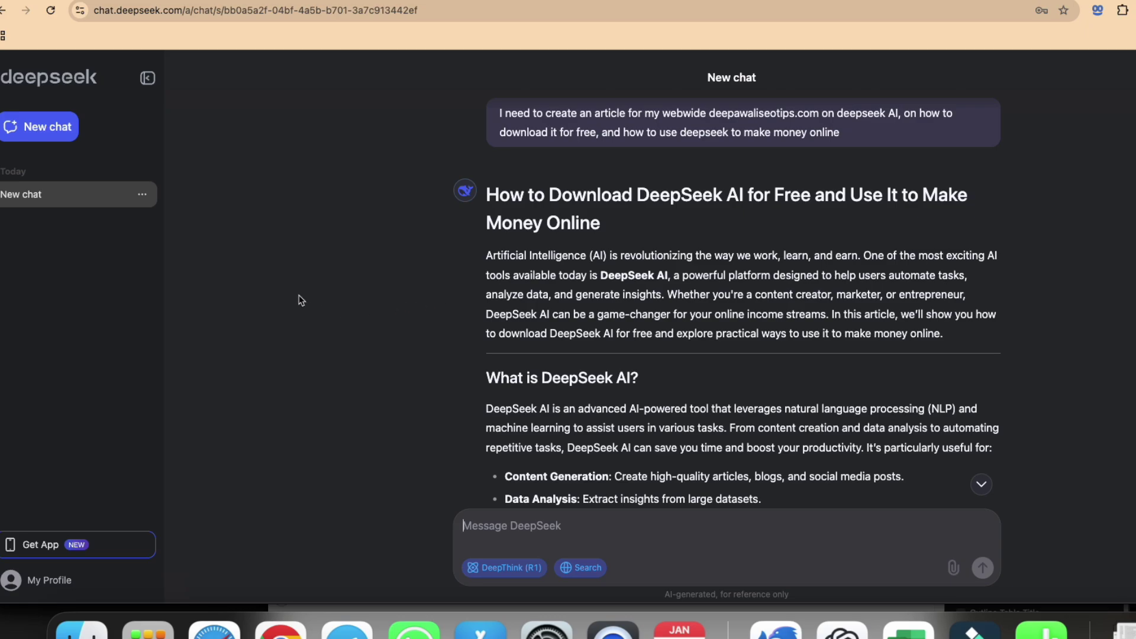
Start a new chat with Search and DeepThink (R1) off, cancelling the file picker without attaching anything
{"action": "left_click", "coordinate": [53, 132]}
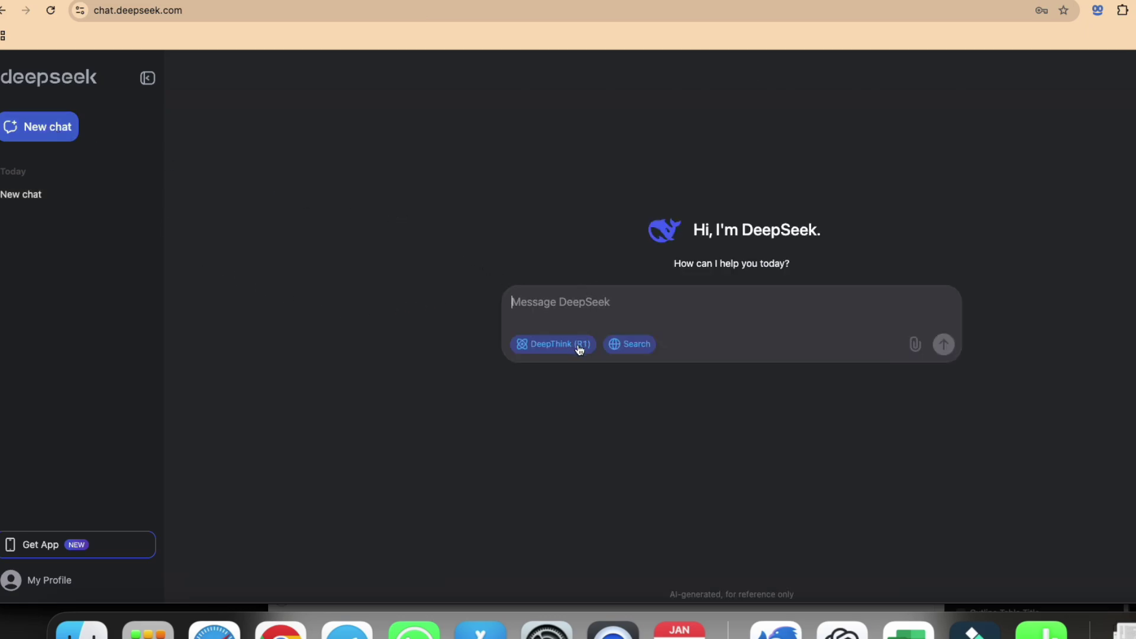
{"action": "left_click", "coordinate": [645, 346]}
{"action": "left_click", "coordinate": [564, 349]}
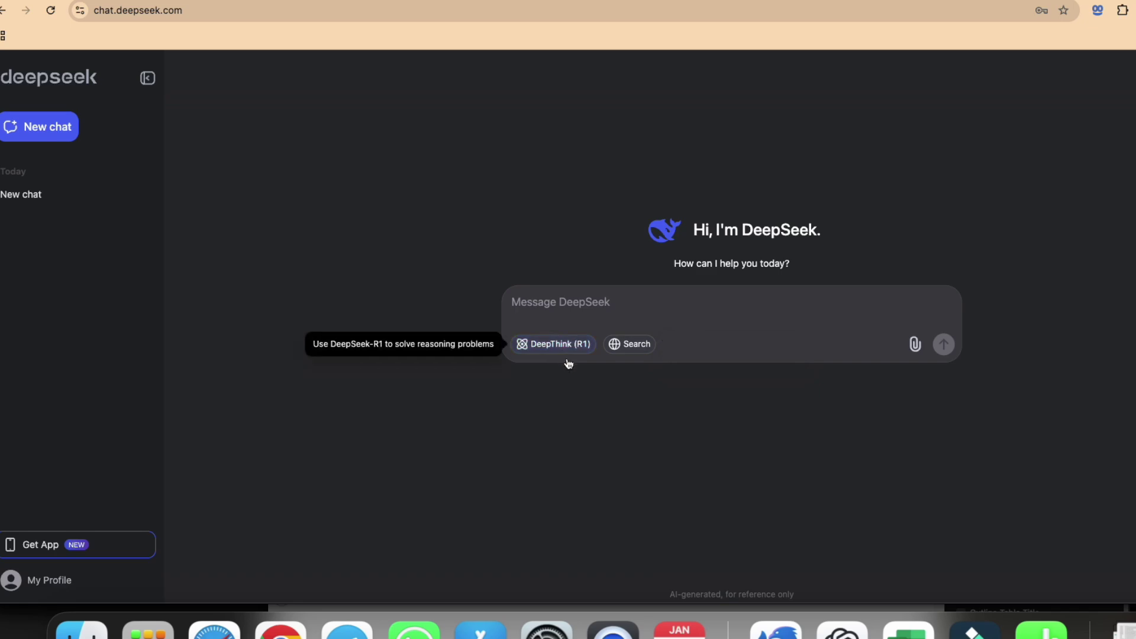
{"action": "left_click", "coordinate": [913, 346]}
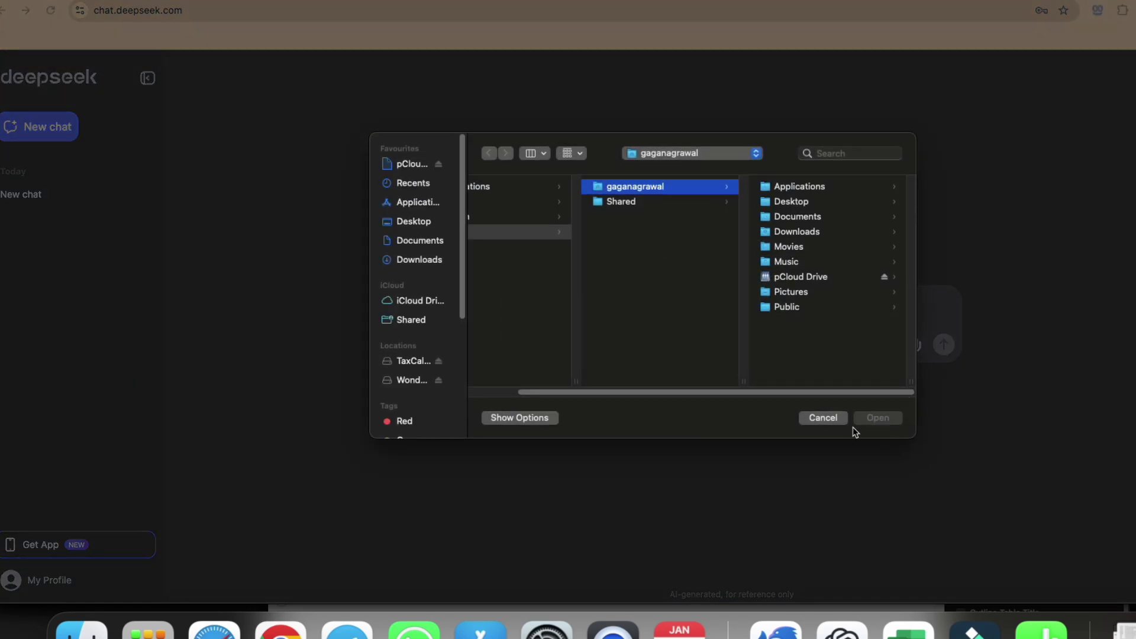
{"action": "left_click", "coordinate": [837, 421]}
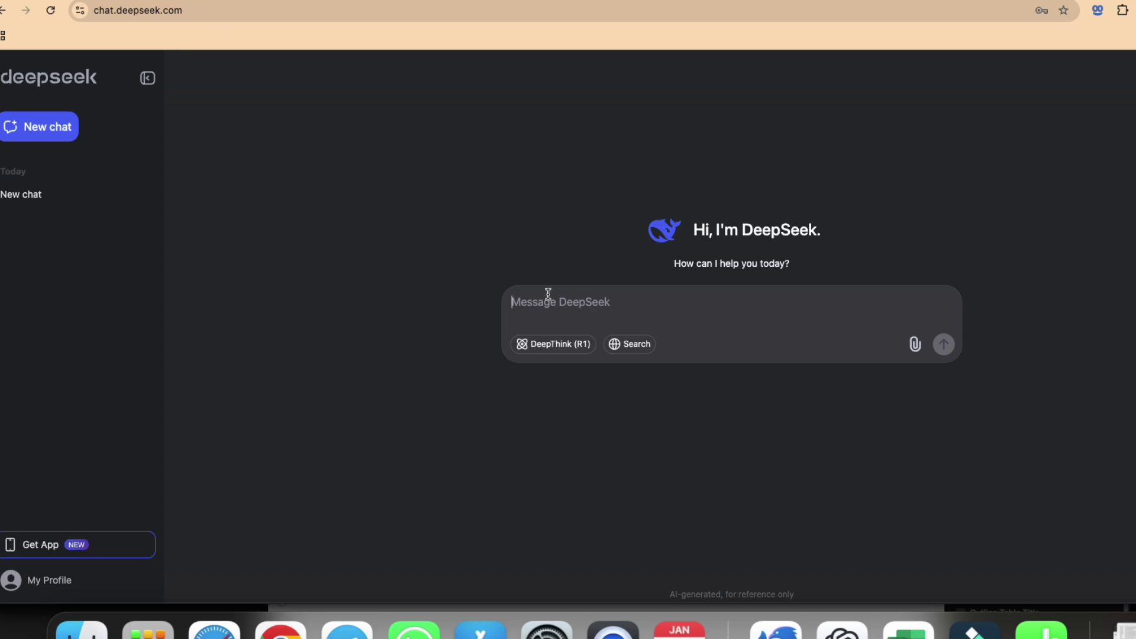
Enable Search and send the question 'best bike in UK'
{"action": "left_click", "coordinate": [627, 343]}
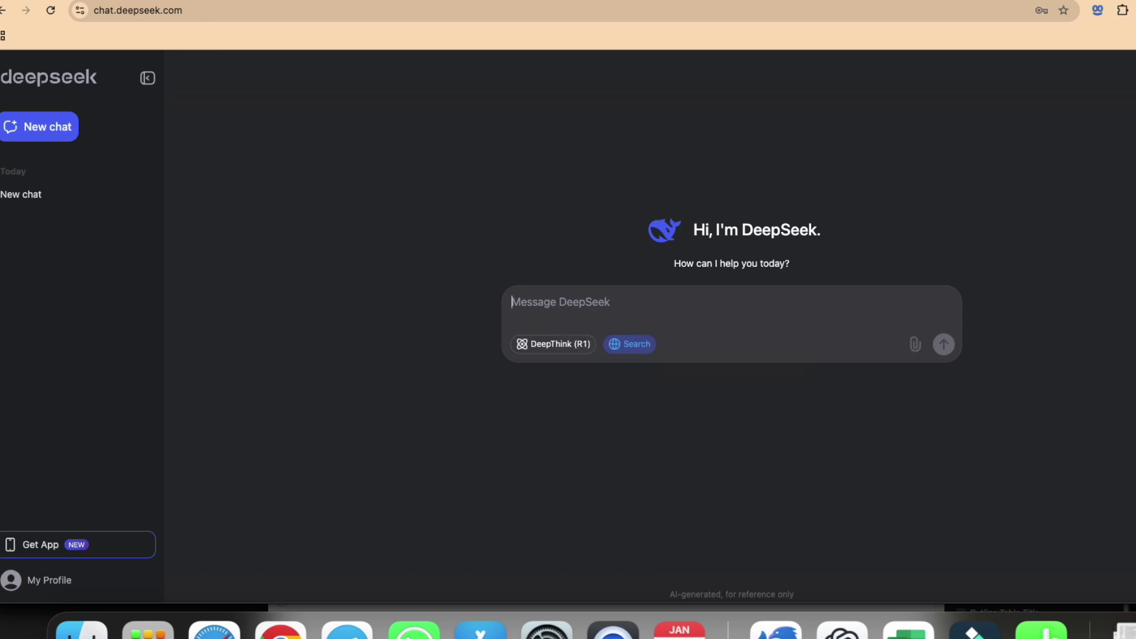
{"action": "type", "text": "best bike in UK"}
{"action": "key", "text": "Return"}
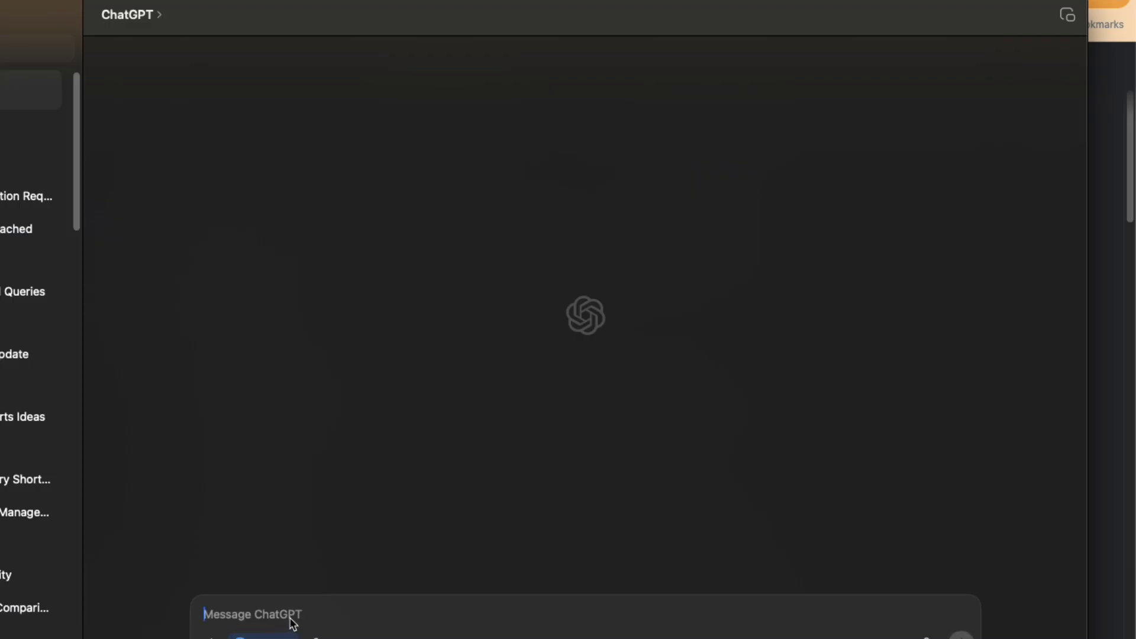
Ask ChatGPT 'best bike in UK' and scroll through its web-sourced bike picks
{"action": "type", "text": "best bike in UK"}
{"action": "key", "text": "Return"}
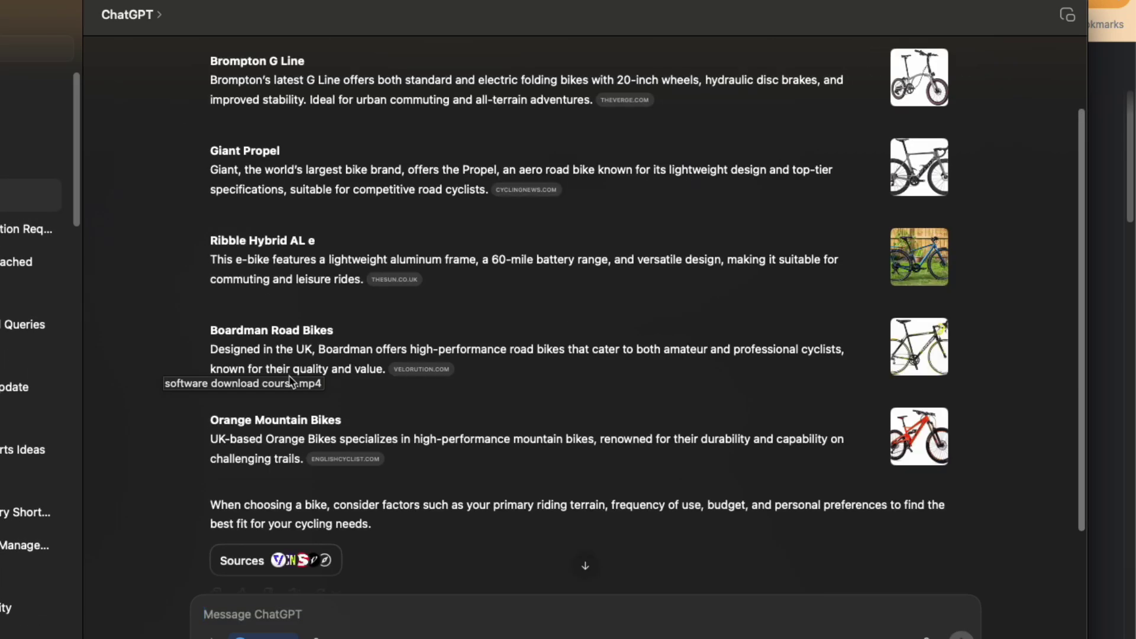
{"action": "scroll", "coordinate": [289, 382], "scroll_direction": "up", "scroll_amount": 3}
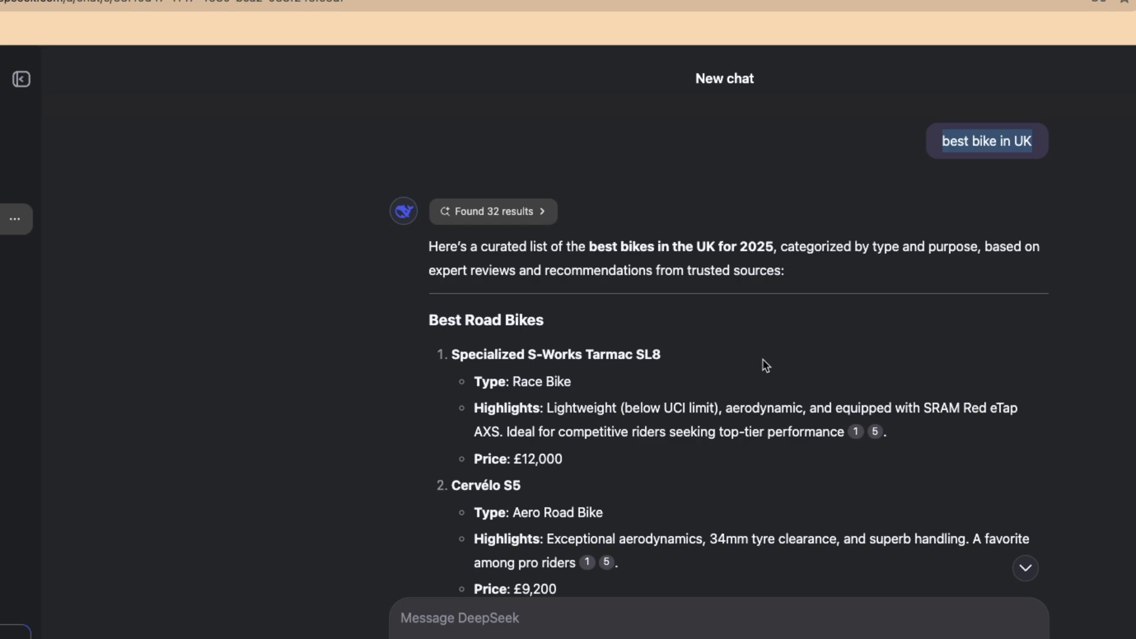
{"action": "mouse_move", "coordinate": [856, 431]}
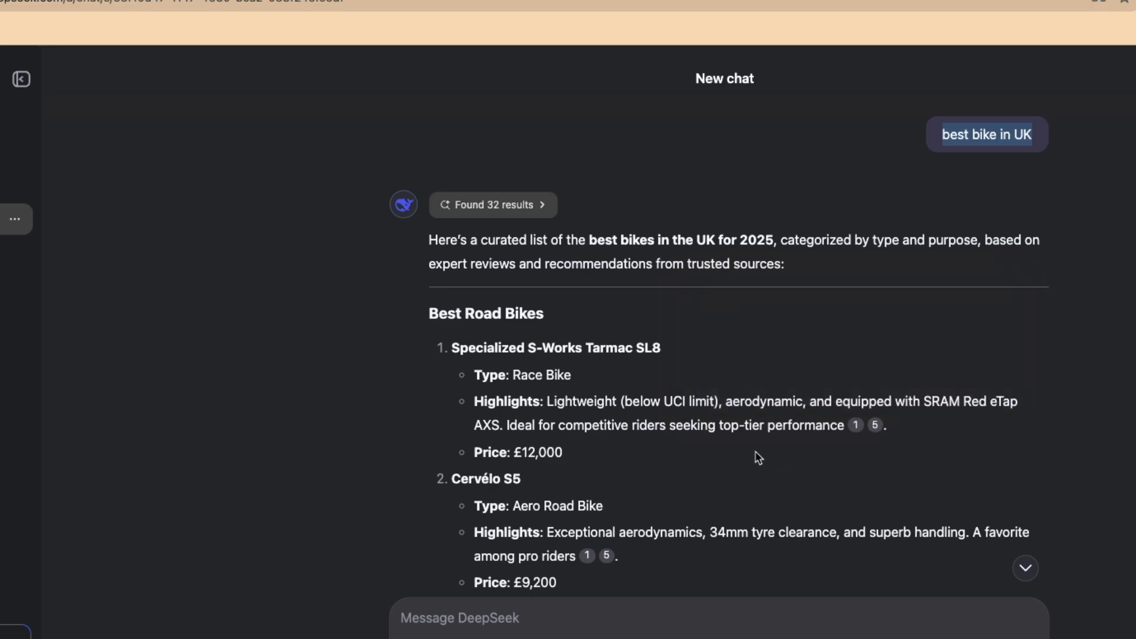
{"action": "scroll", "coordinate": [758, 457], "scroll_direction": "down", "scroll_amount": 3}
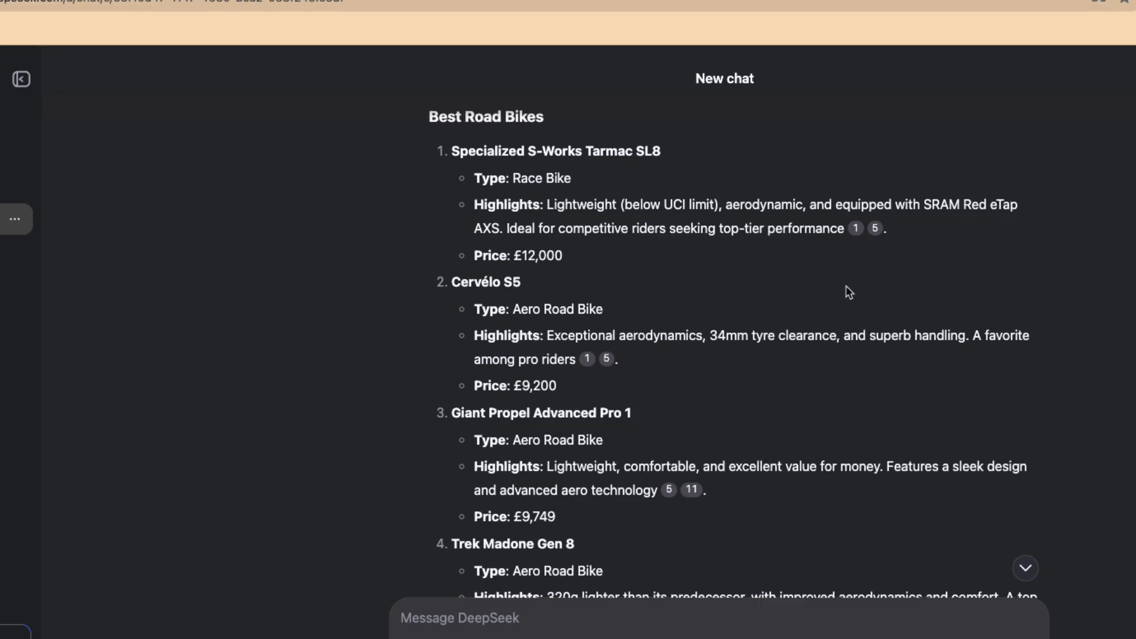
With DeepThink on, send 'create an app to play ticktak too game' and scroll up the reply
{"action": "left_click", "coordinate": [628, 620]}
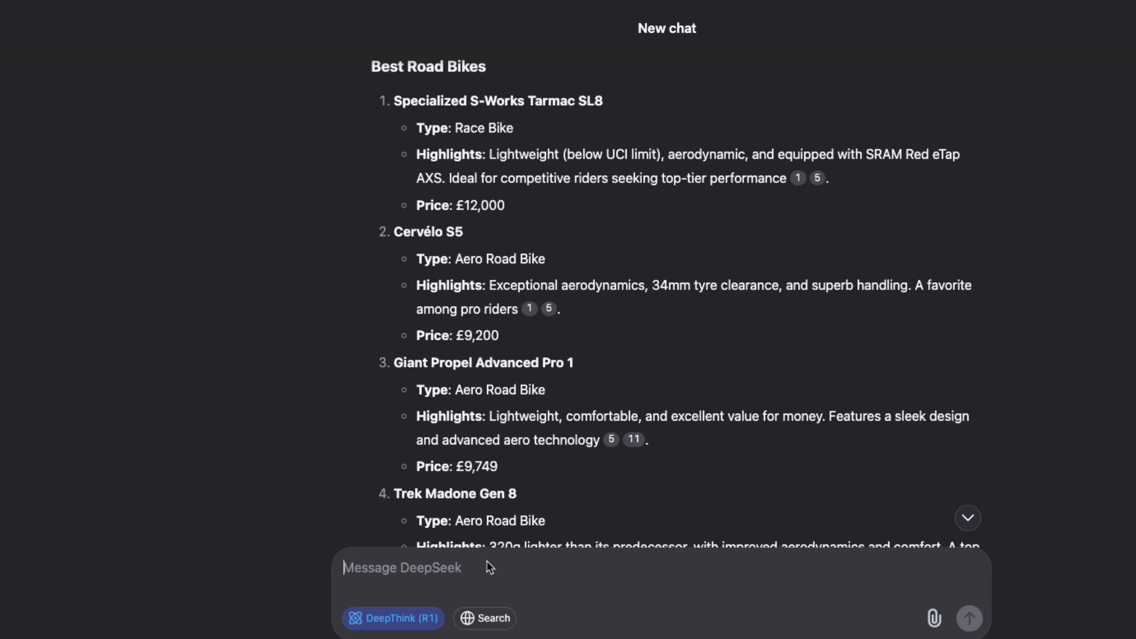
{"action": "type", "text": "create an "}
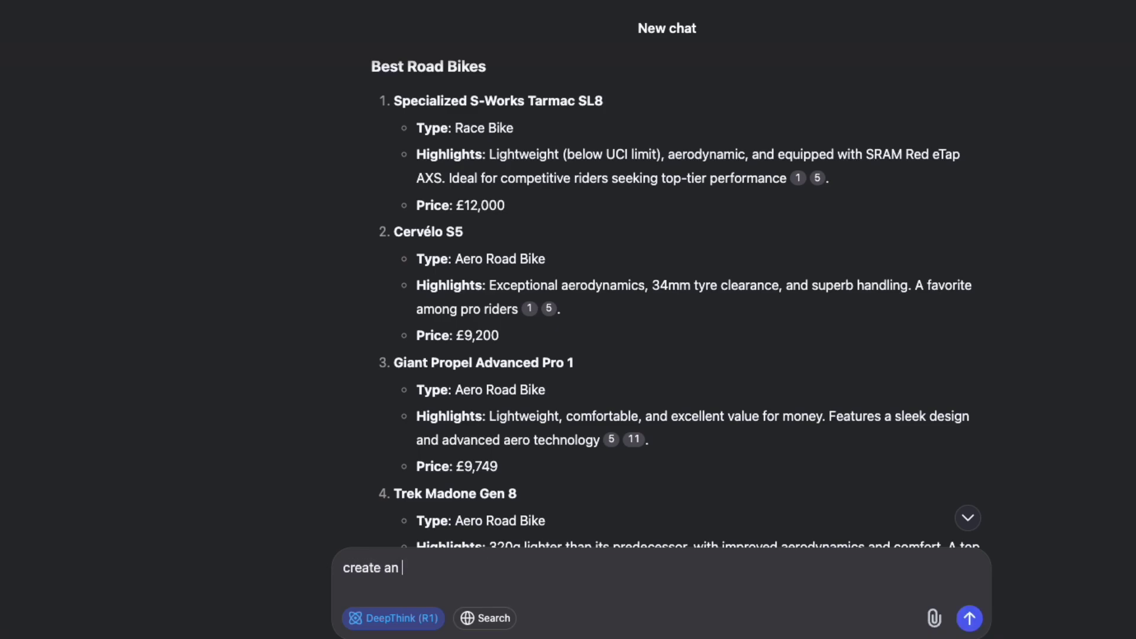
{"action": "type", "text": "app to play ticktak too game"}
{"action": "key", "text": "Return"}
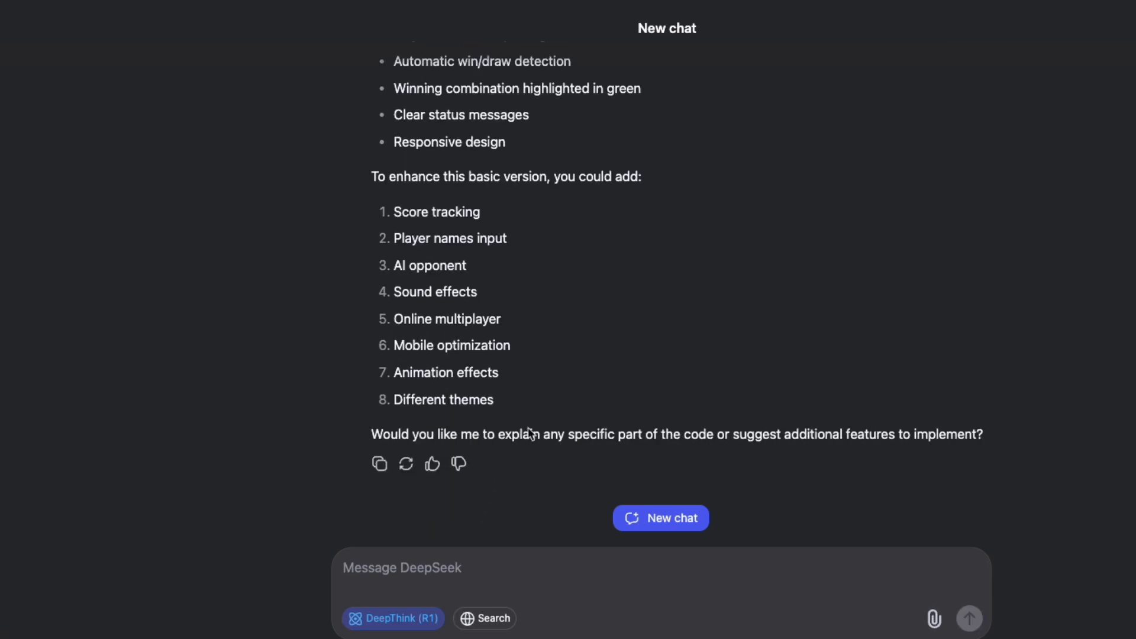
{"action": "scroll", "coordinate": [597, 392], "scroll_direction": "up", "scroll_amount": 10}
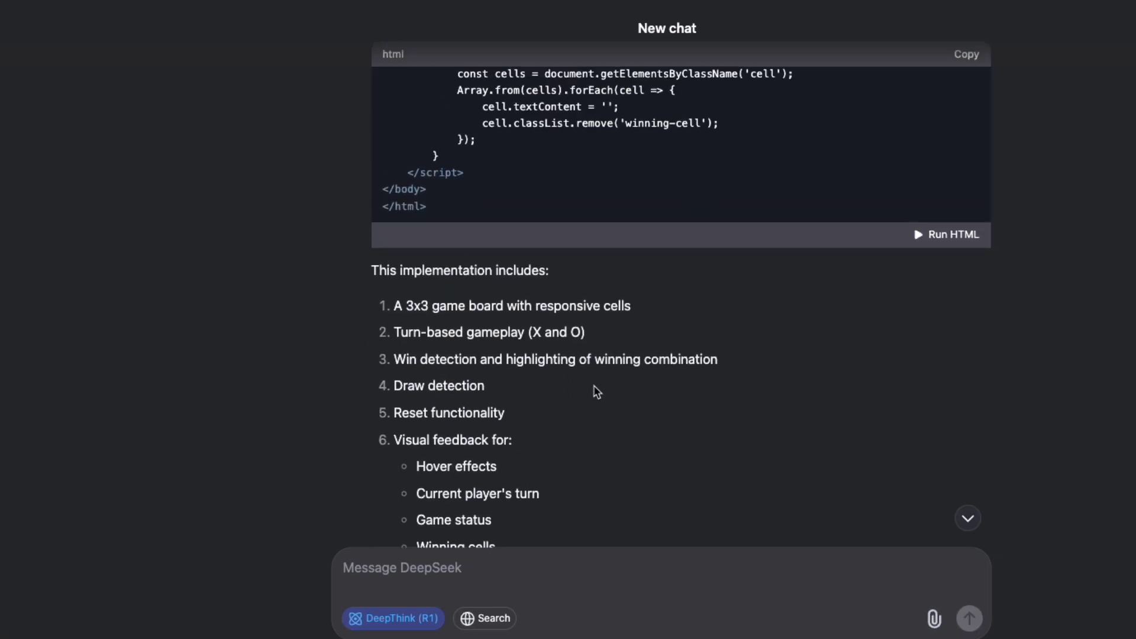
{"action": "scroll", "coordinate": [596, 391], "scroll_direction": "up", "scroll_amount": 3}
Run the HTML preview and play a game where X wins across the top row
{"action": "left_click", "coordinate": [953, 383]}
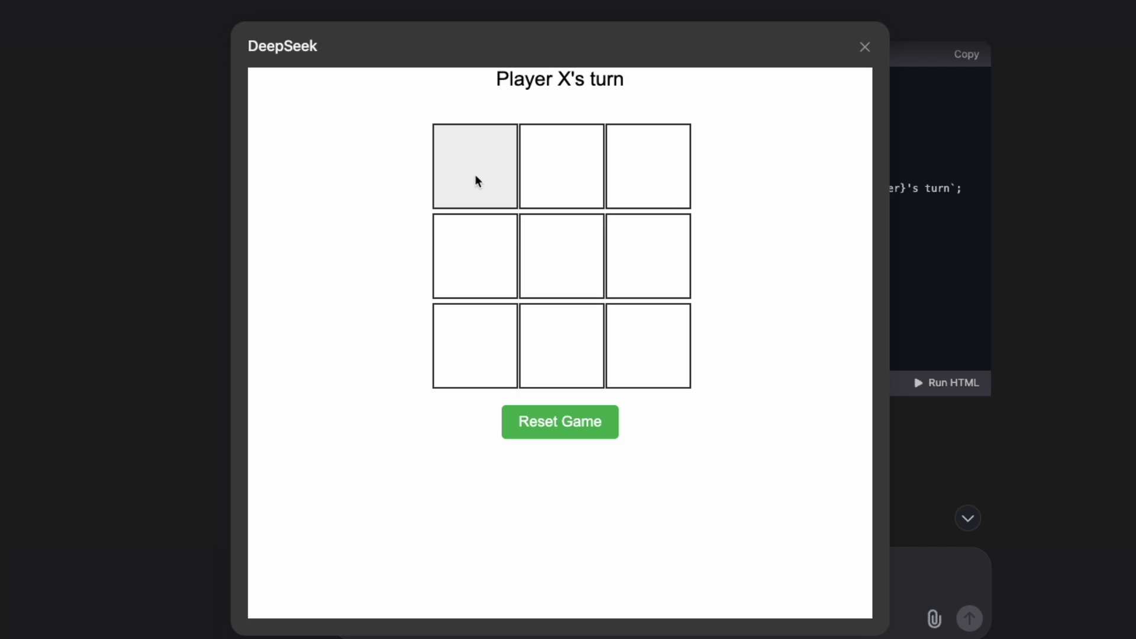
{"action": "left_click", "coordinate": [475, 176]}
{"action": "left_click", "coordinate": [566, 257]}
{"action": "left_click", "coordinate": [571, 181]}
{"action": "left_click", "coordinate": [577, 316]}
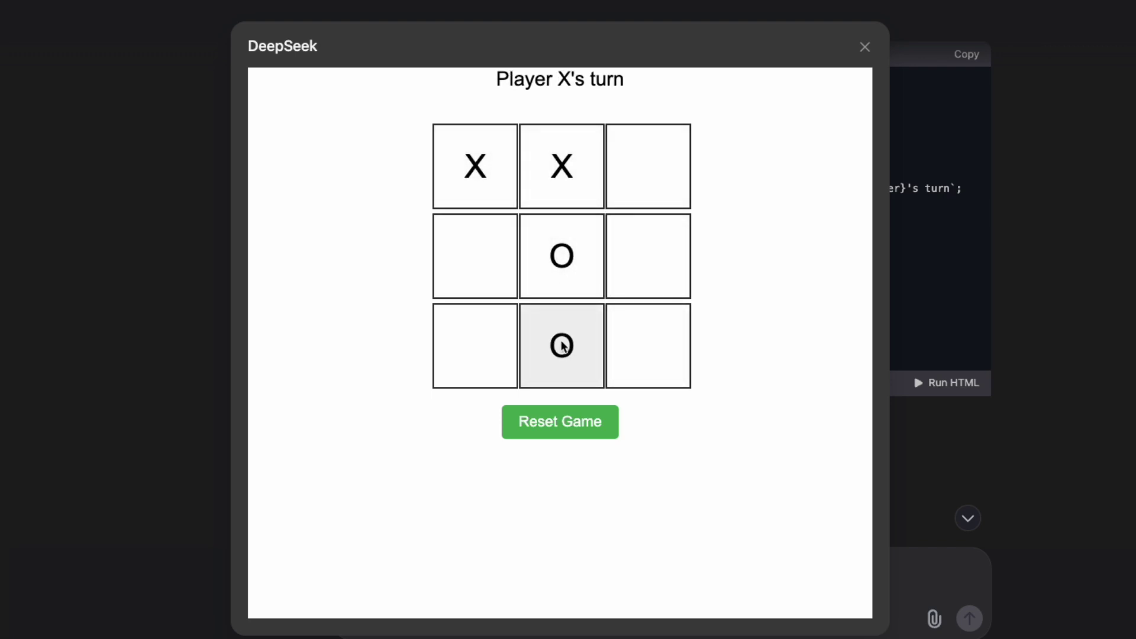
{"action": "left_click", "coordinate": [641, 187]}
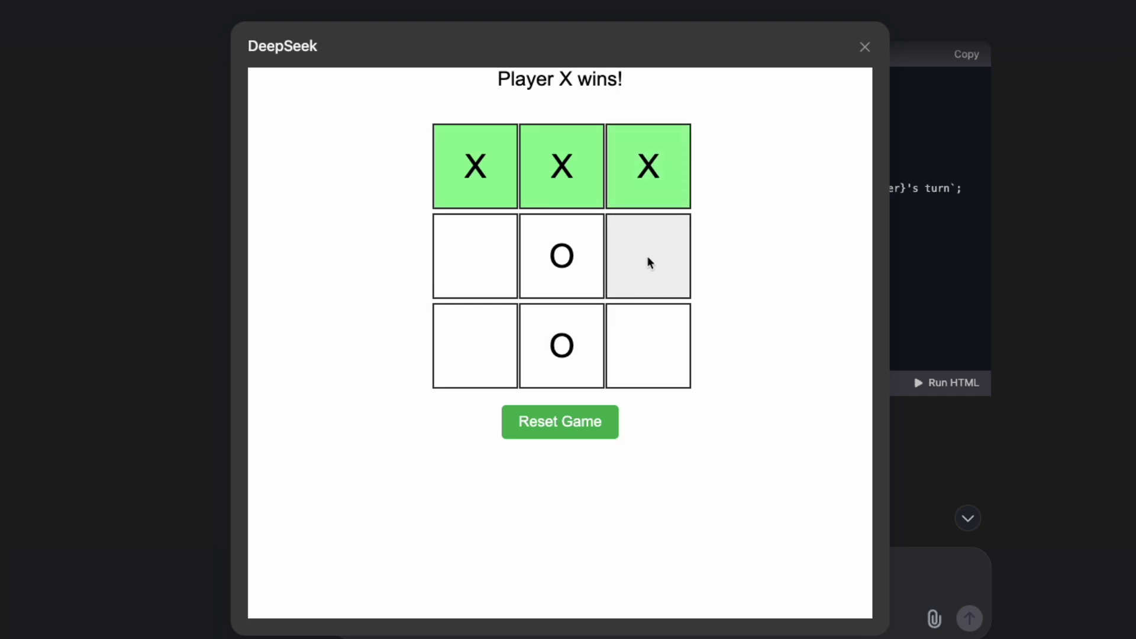
Reset and play a second game where O wins the middle row, then reset again
{"action": "left_click", "coordinate": [585, 420]}
{"action": "left_click", "coordinate": [489, 175]}
{"action": "left_click", "coordinate": [566, 254]}
{"action": "left_click", "coordinate": [645, 349]}
{"action": "left_click", "coordinate": [644, 198]}
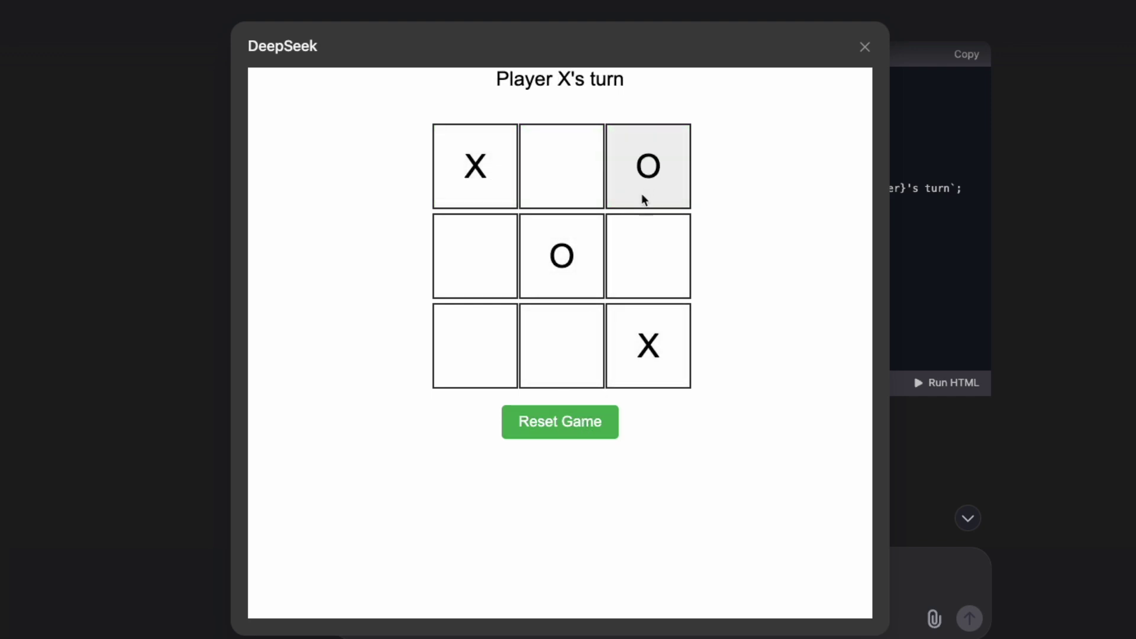
{"action": "left_click", "coordinate": [567, 176]}
{"action": "left_click", "coordinate": [491, 271]}
{"action": "left_click", "coordinate": [486, 345]}
{"action": "left_click", "coordinate": [668, 273]}
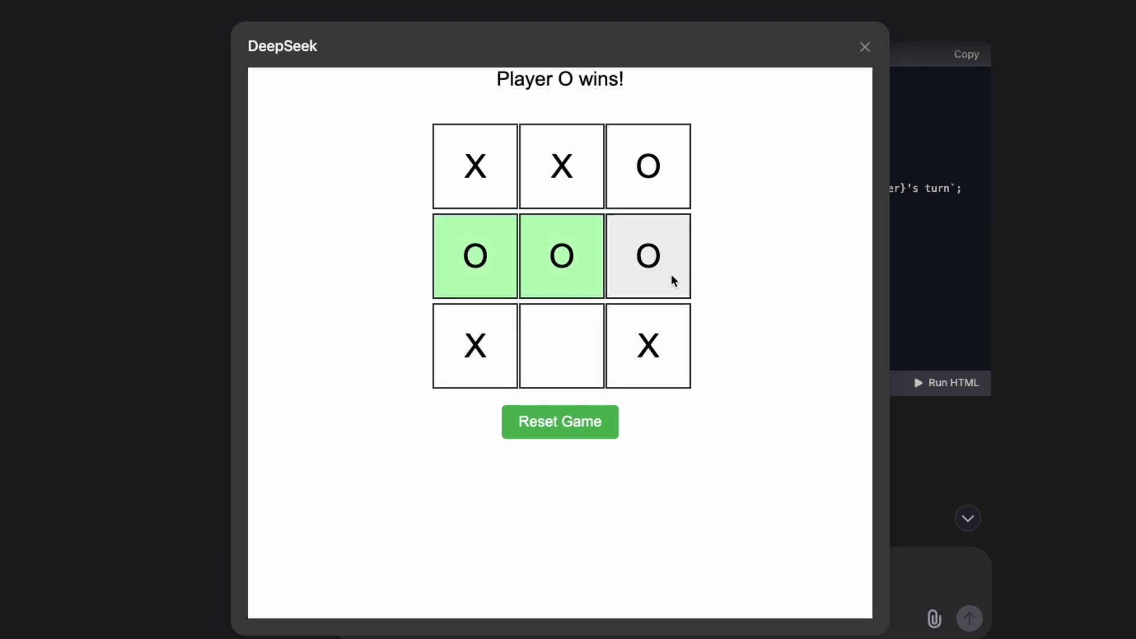
{"action": "left_click", "coordinate": [585, 433]}
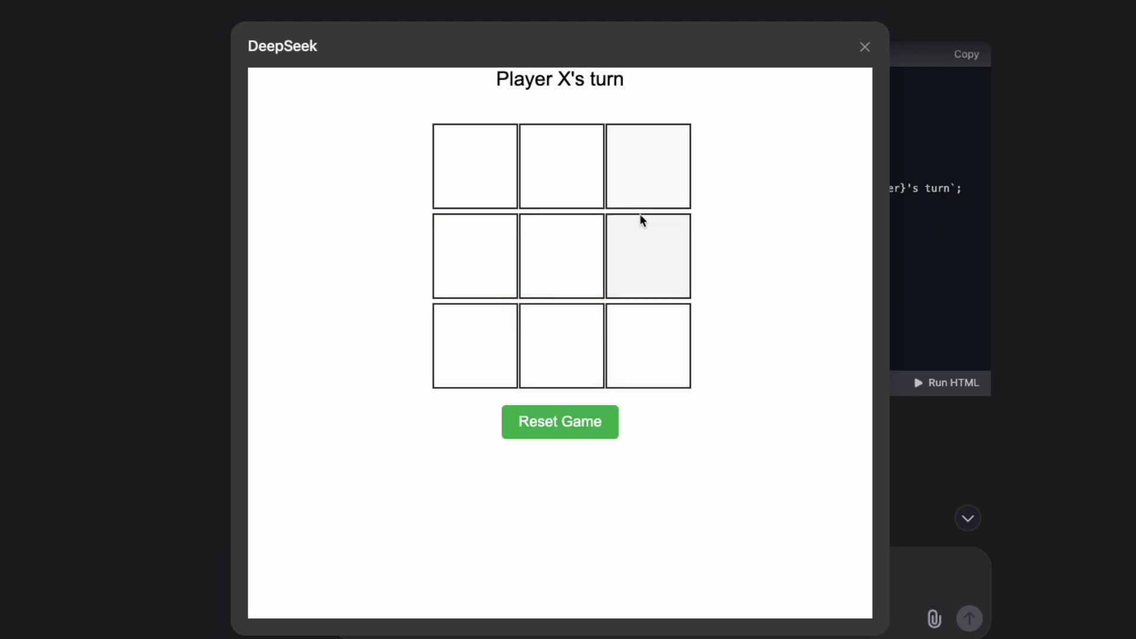
Close the preview, select and copy the original tic-tac-toe prompt, and switch to ChatGPT
{"action": "left_click", "coordinate": [865, 47]}
{"action": "scroll", "coordinate": [843, 228], "scroll_direction": "down", "scroll_amount": 2}
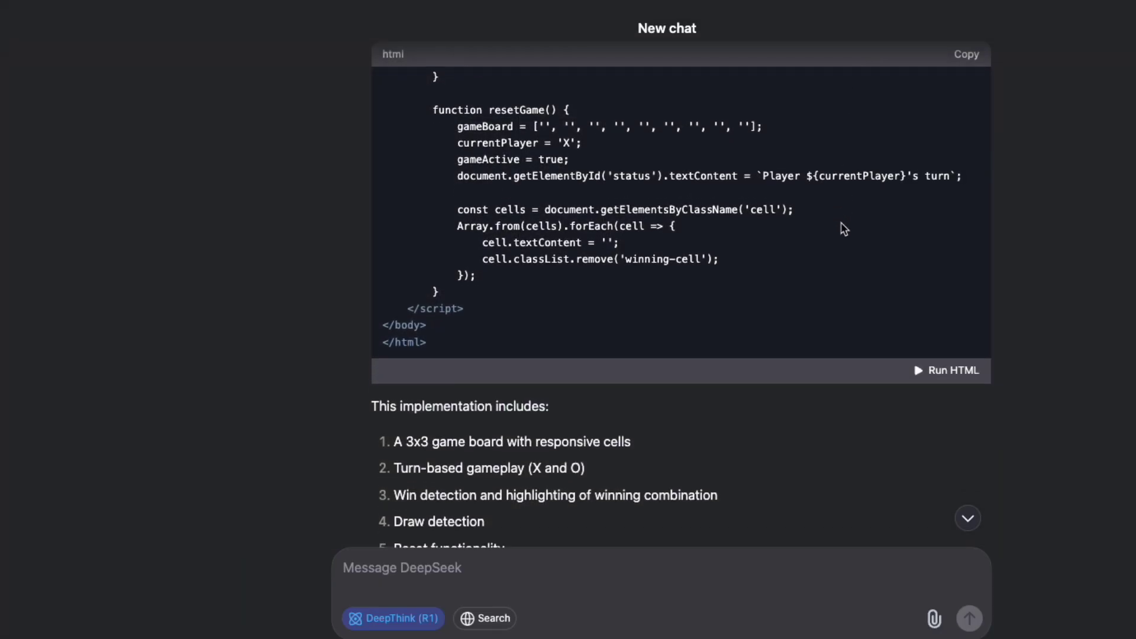
{"action": "scroll", "coordinate": [857, 243], "scroll_direction": "up", "scroll_amount": 10}
{"action": "scroll", "coordinate": [1021, 317], "scroll_direction": "up", "scroll_amount": 15}
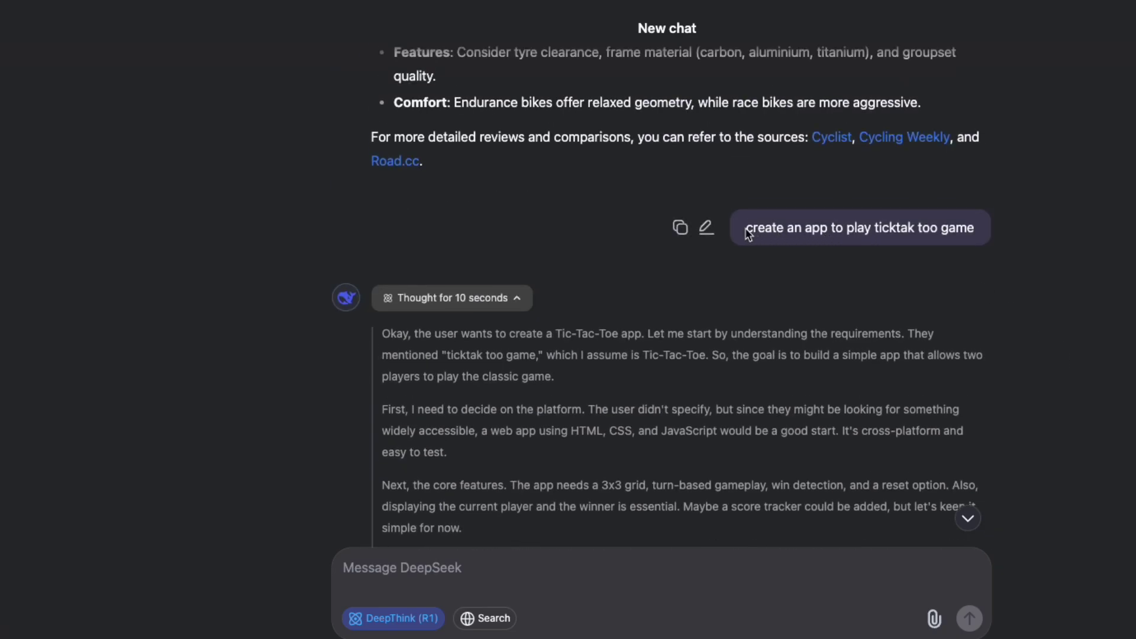
{"action": "left_click_drag", "start_coordinate": [746, 230], "coordinate": [993, 244]}
{"action": "key", "text": "super+c"}
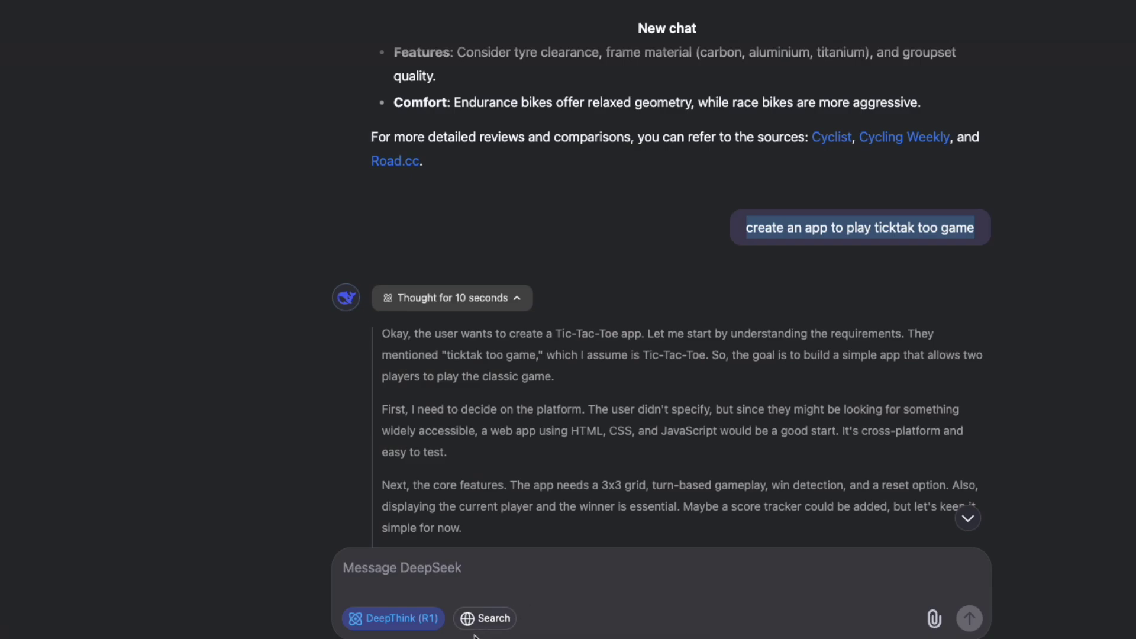
{"action": "left_click", "coordinate": [798, 637]}
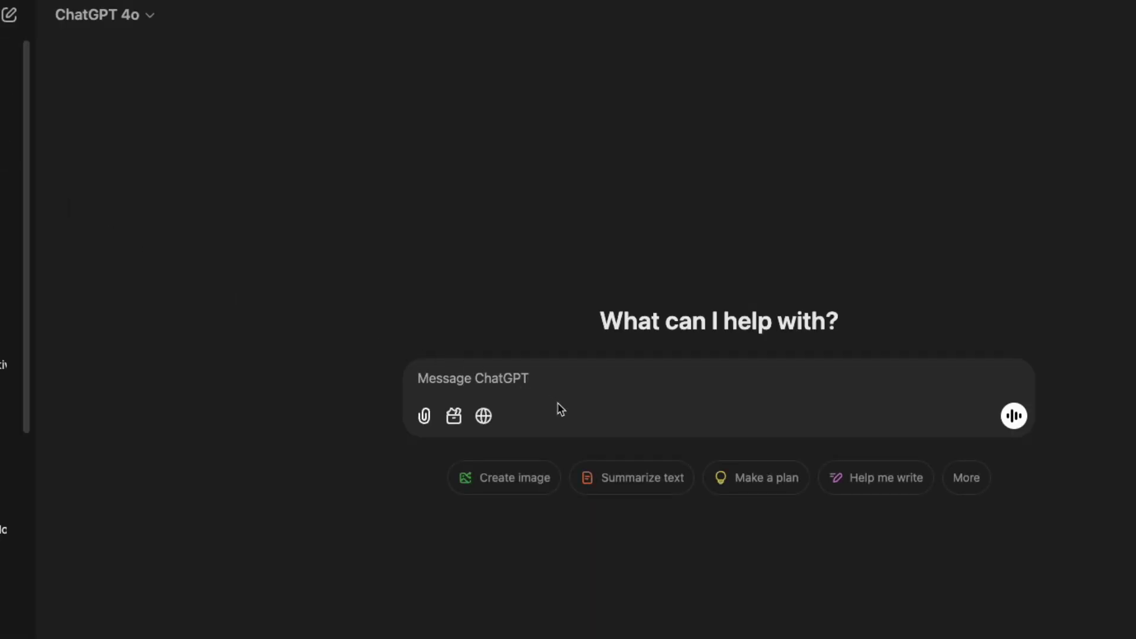
Paste and send the 'create an app to play ticktak too game' prompt in ChatGPT
{"action": "key", "text": "super+v"}
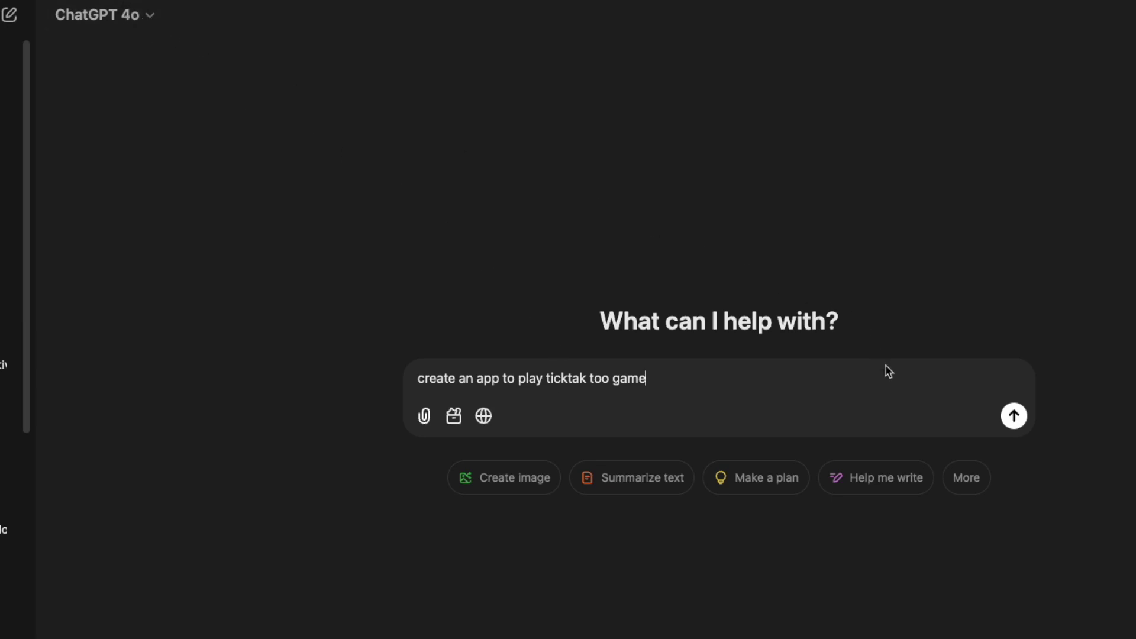
{"action": "key", "text": "Return"}
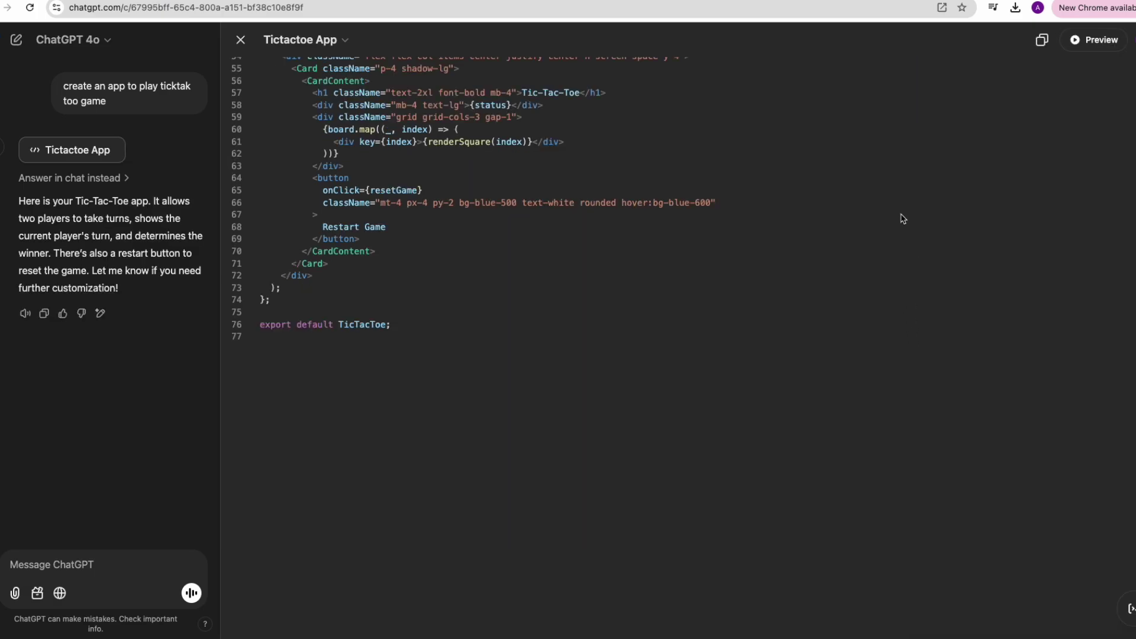
Preview the Tictactoe App and play a first game filling all nine cells
{"action": "left_click", "coordinate": [1100, 40]}
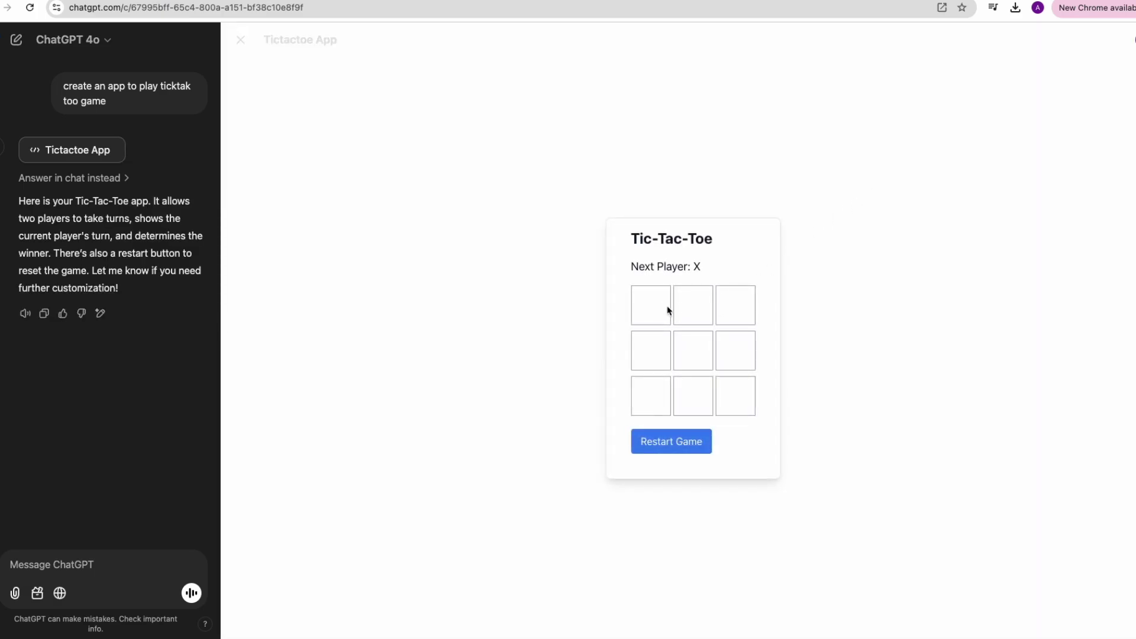
{"action": "left_click", "coordinate": [666, 312]}
{"action": "left_click", "coordinate": [696, 357]}
{"action": "left_click", "coordinate": [736, 314]}
{"action": "left_click", "coordinate": [691, 310]}
{"action": "left_click", "coordinate": [661, 363]}
{"action": "left_click", "coordinate": [734, 360]}
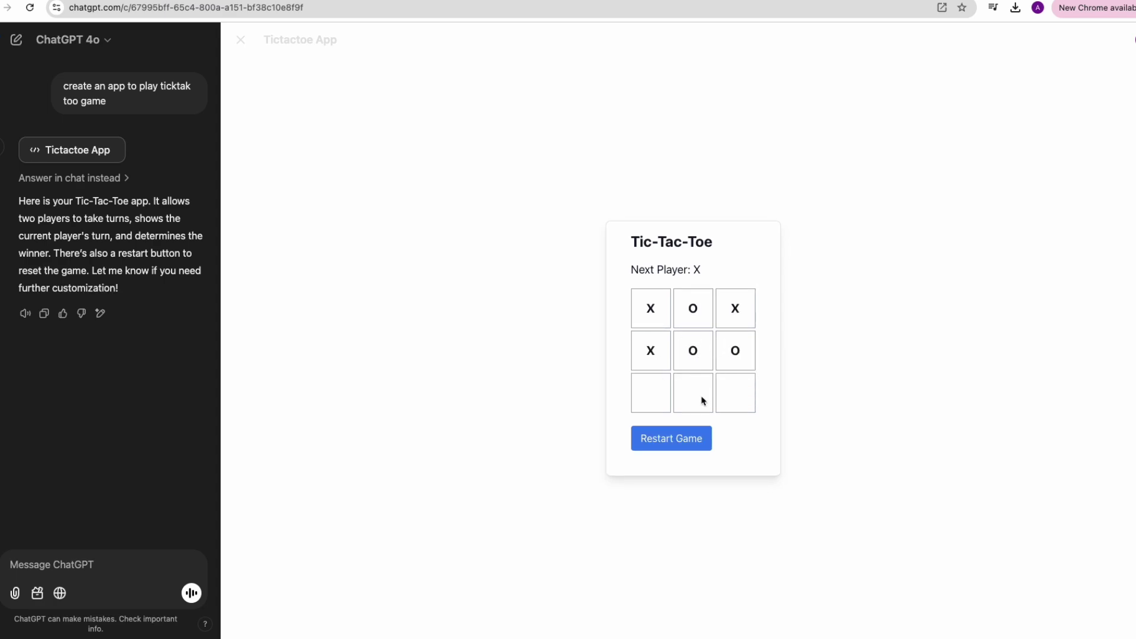
{"action": "left_click", "coordinate": [704, 399]}
{"action": "left_click", "coordinate": [638, 399]}
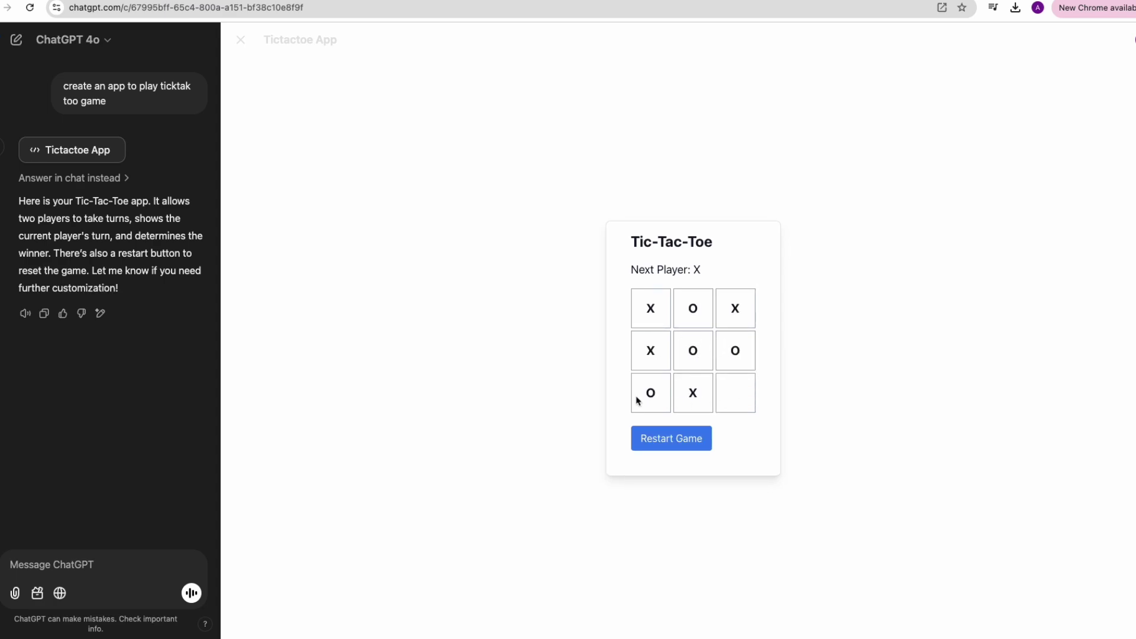
{"action": "left_click", "coordinate": [735, 397]}
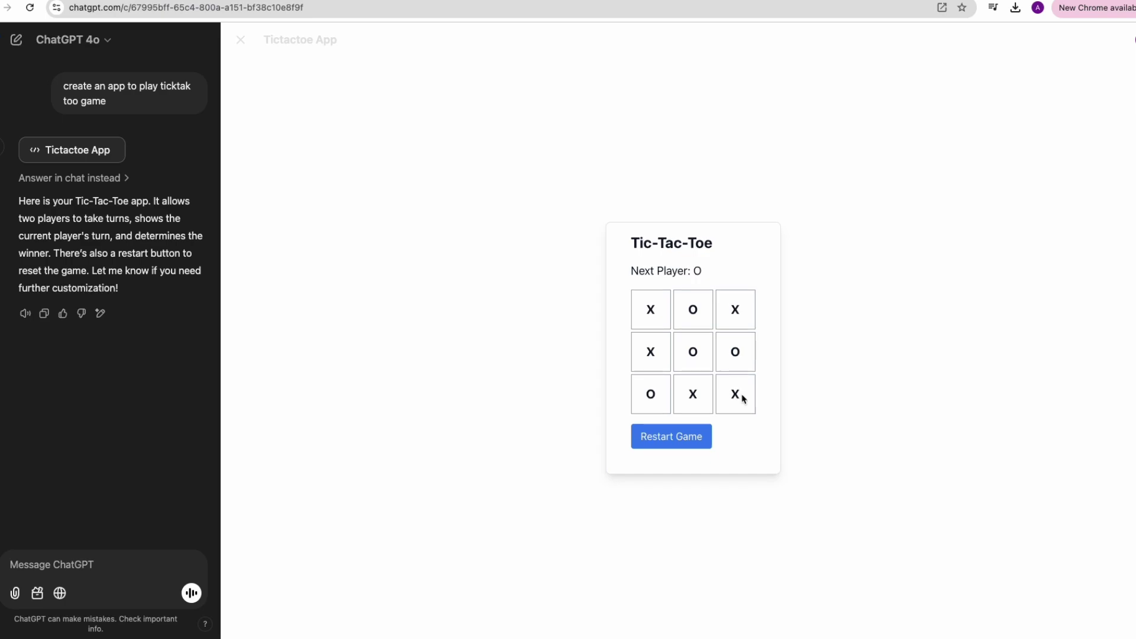
Restart and play a second game where X wins down the right column
{"action": "left_click", "coordinate": [682, 443]}
{"action": "left_click", "coordinate": [653, 312]}
{"action": "left_click", "coordinate": [696, 361]}
{"action": "left_click", "coordinate": [699, 396]}
{"action": "left_click", "coordinate": [701, 305]}
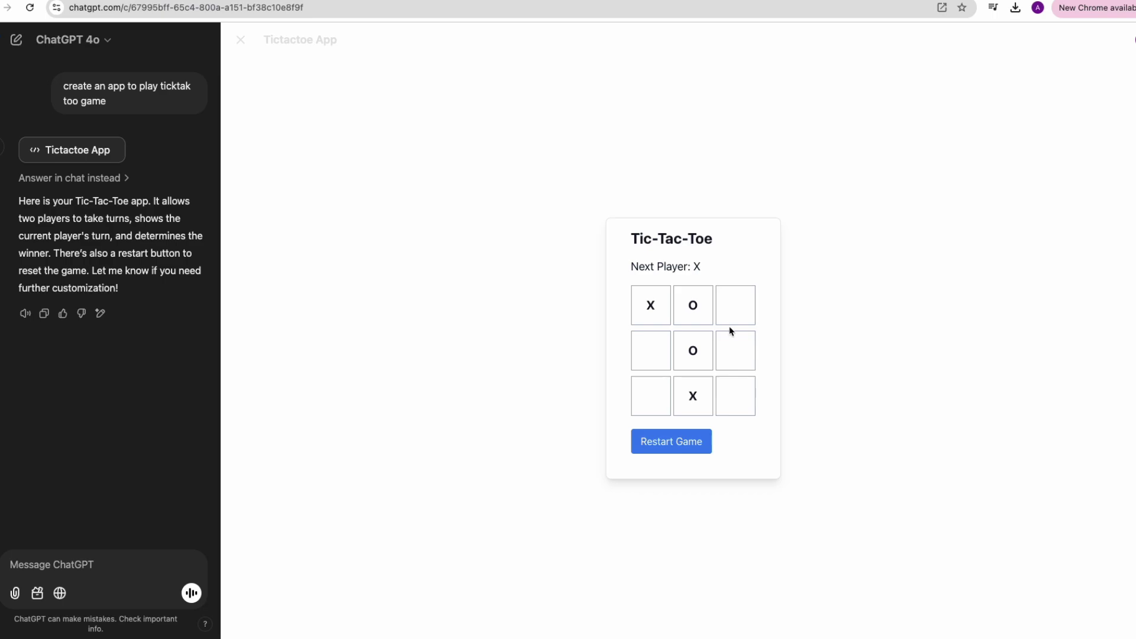
{"action": "left_click", "coordinate": [732, 353]}
{"action": "left_click", "coordinate": [664, 389]}
{"action": "left_click", "coordinate": [742, 401]}
{"action": "left_click", "coordinate": [659, 358]}
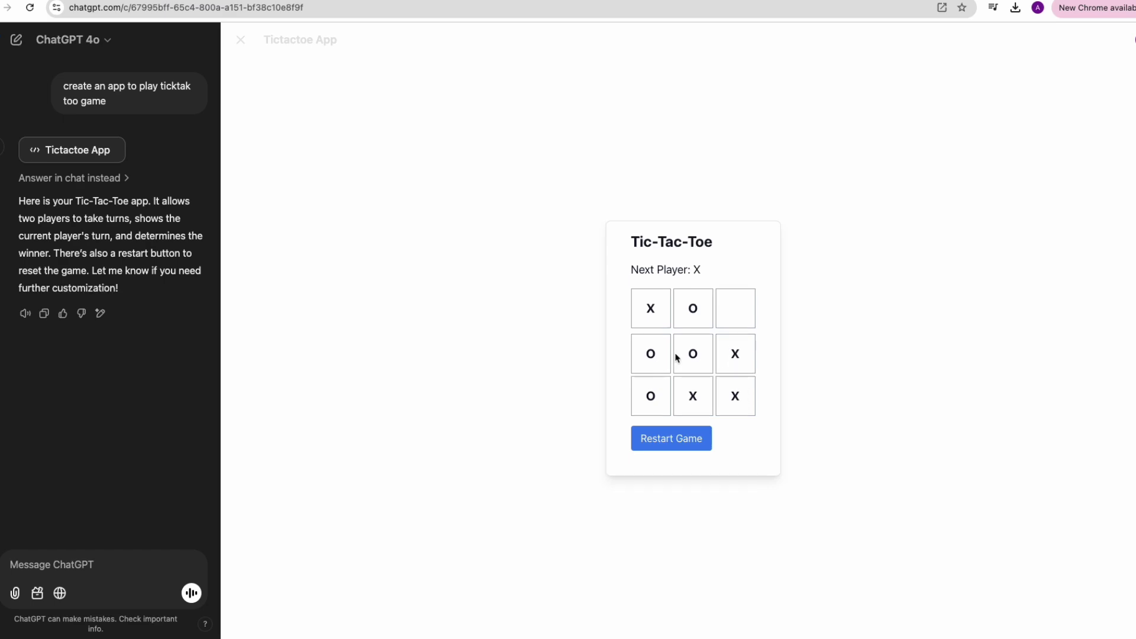
{"action": "left_click", "coordinate": [721, 315]}
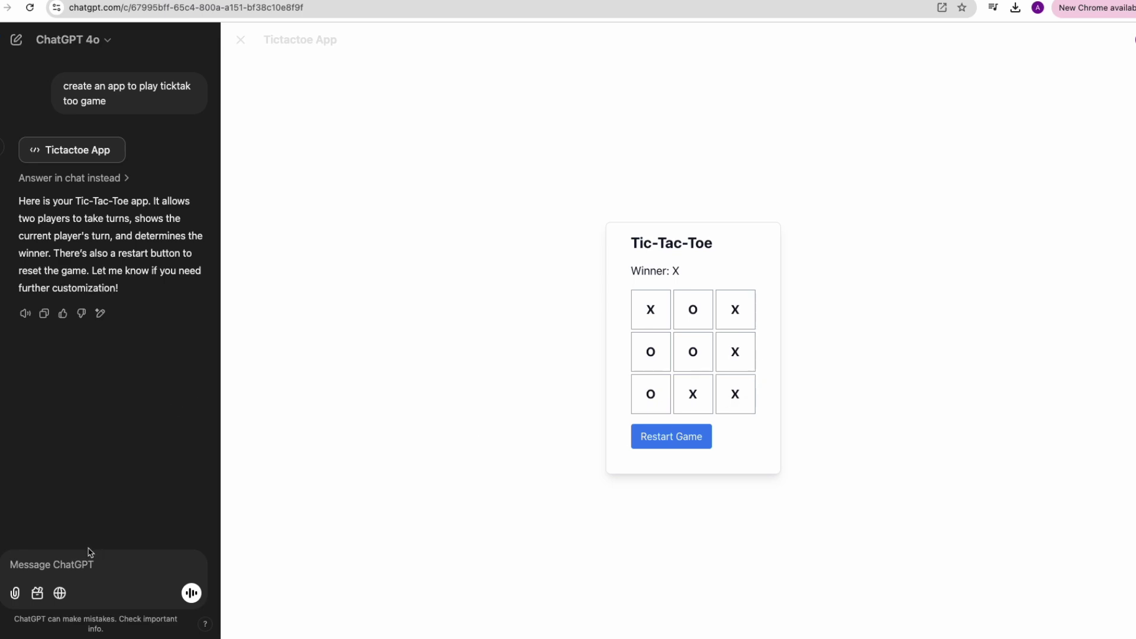
Ask ChatGPT to highlight the winner in green
{"action": "left_click", "coordinate": [72, 563]}
{"action": "type", "text": "w"}
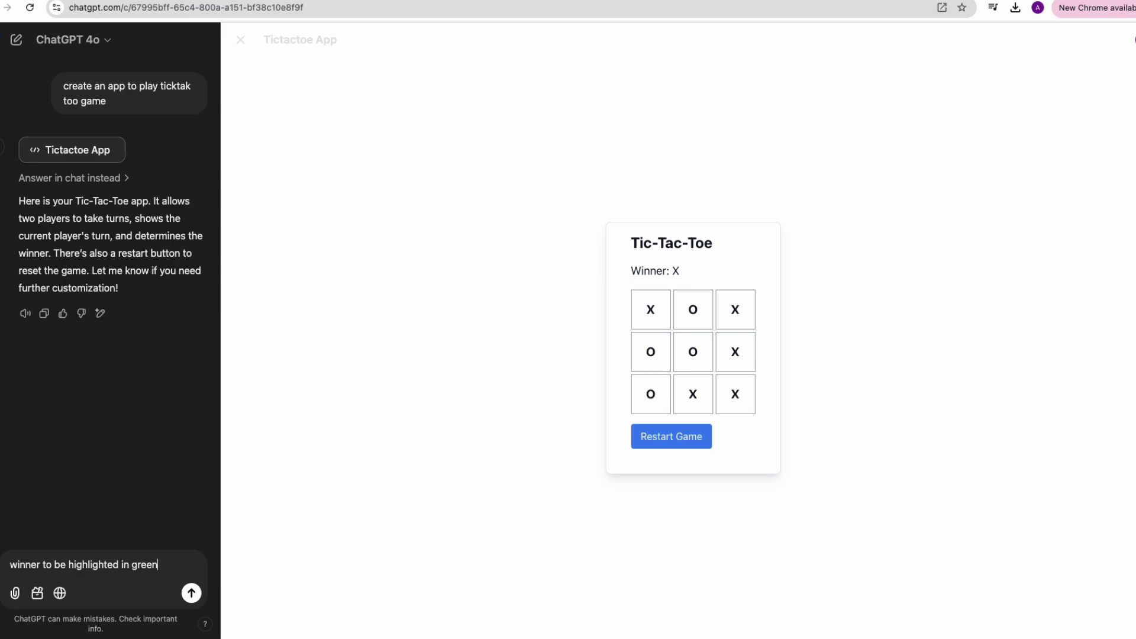
{"action": "key", "text": "Return"}
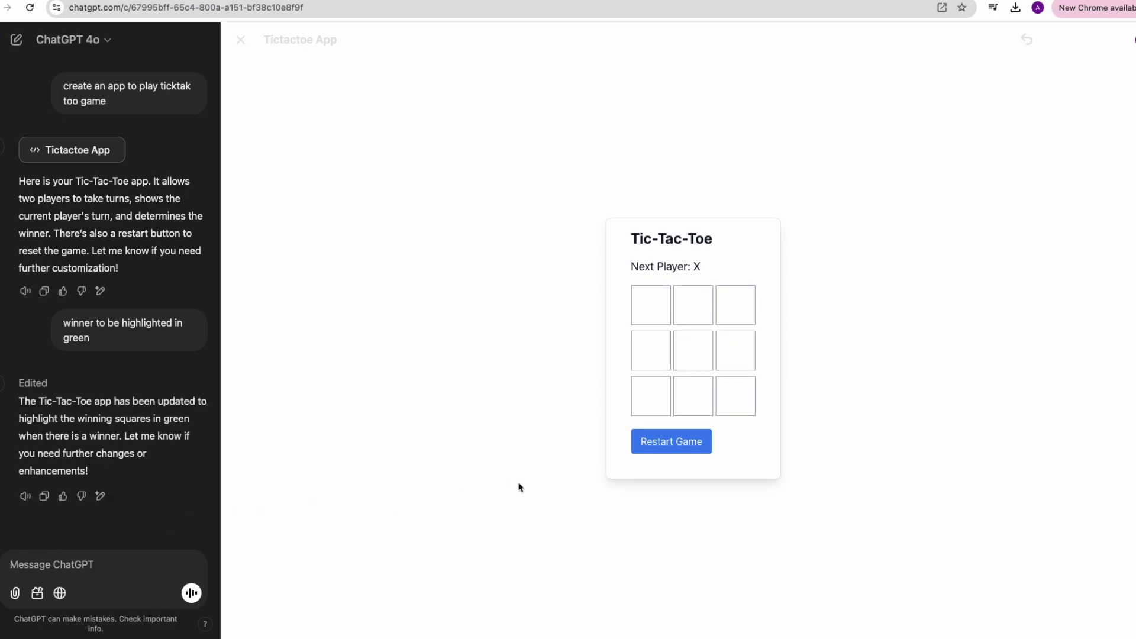
Play a test game in the preview where X wins along the top row
{"action": "left_click", "coordinate": [656, 321]}
{"action": "left_click", "coordinate": [654, 363]}
{"action": "left_click", "coordinate": [699, 311]}
{"action": "left_click", "coordinate": [661, 401]}
{"action": "left_click", "coordinate": [727, 309]}
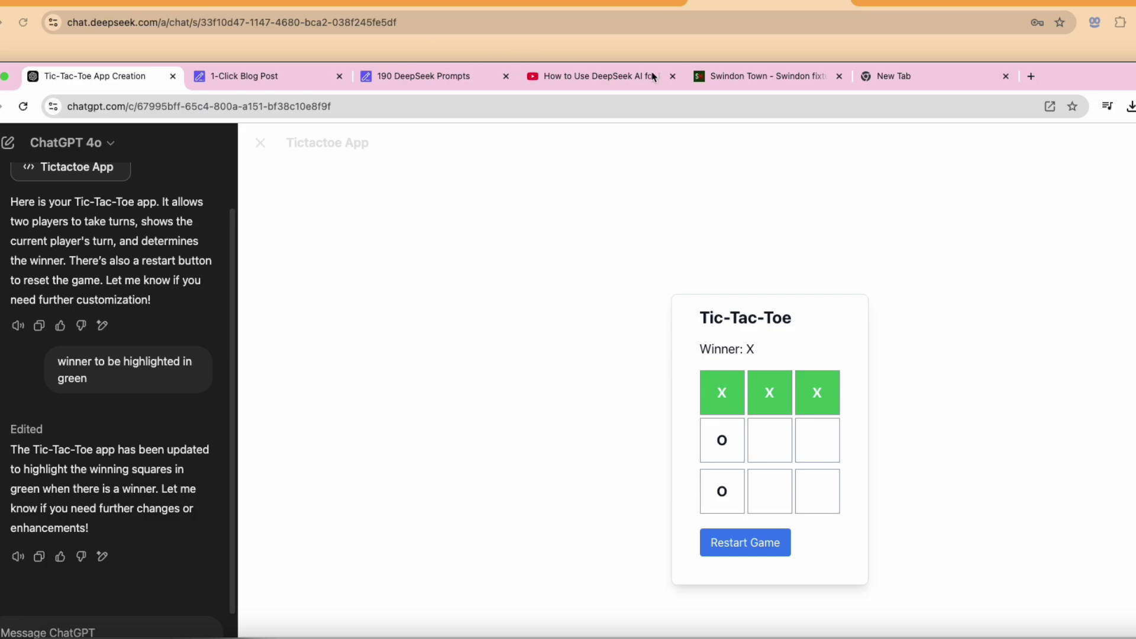
Return to DeepSeek and run its generated tic-tac-toe HTML
{"action": "left_click", "coordinate": [705, 52]}
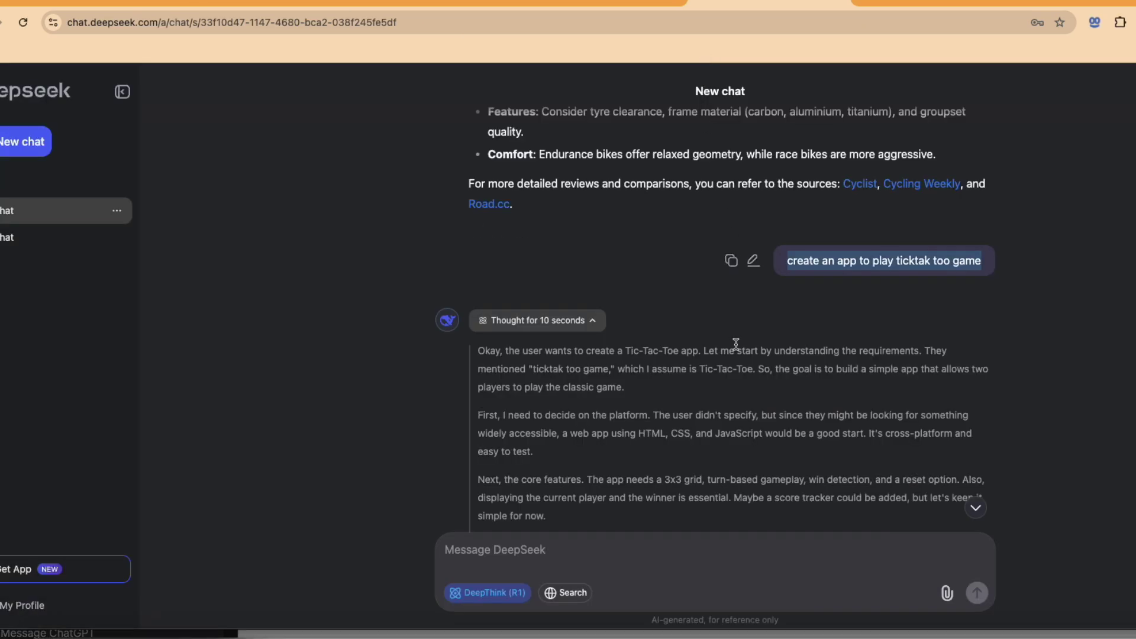
{"action": "scroll", "coordinate": [739, 295], "scroll_direction": "up", "scroll_amount": 4}
{"action": "scroll", "coordinate": [764, 387], "scroll_direction": "down", "scroll_amount": 10}
{"action": "scroll", "coordinate": [765, 388], "scroll_direction": "down", "scroll_amount": 20}
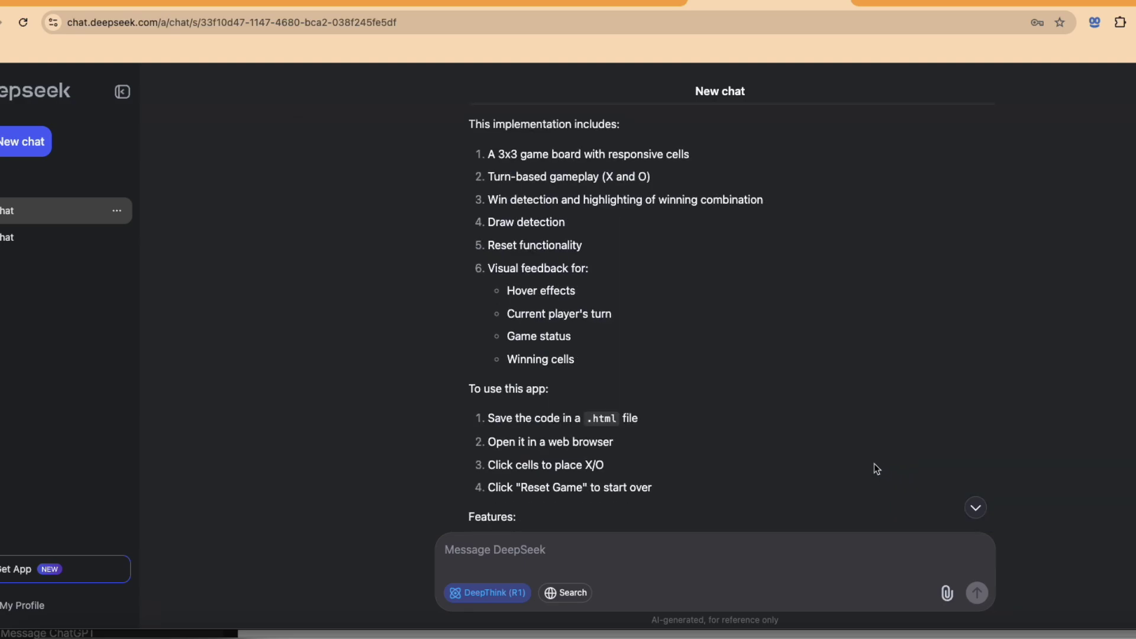
{"action": "scroll", "coordinate": [874, 463], "scroll_direction": "up", "scroll_amount": 4}
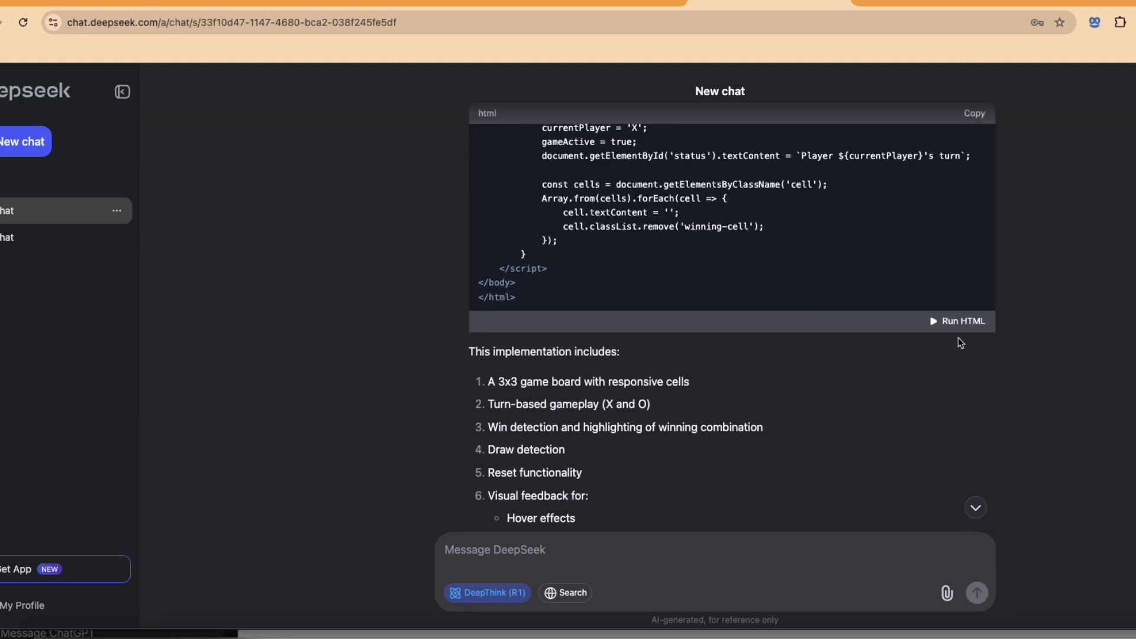
{"action": "left_click", "coordinate": [960, 329]}
Win a game with X down the left column, then close the preview
{"action": "left_click", "coordinate": [573, 235]}
{"action": "left_click", "coordinate": [616, 308]}
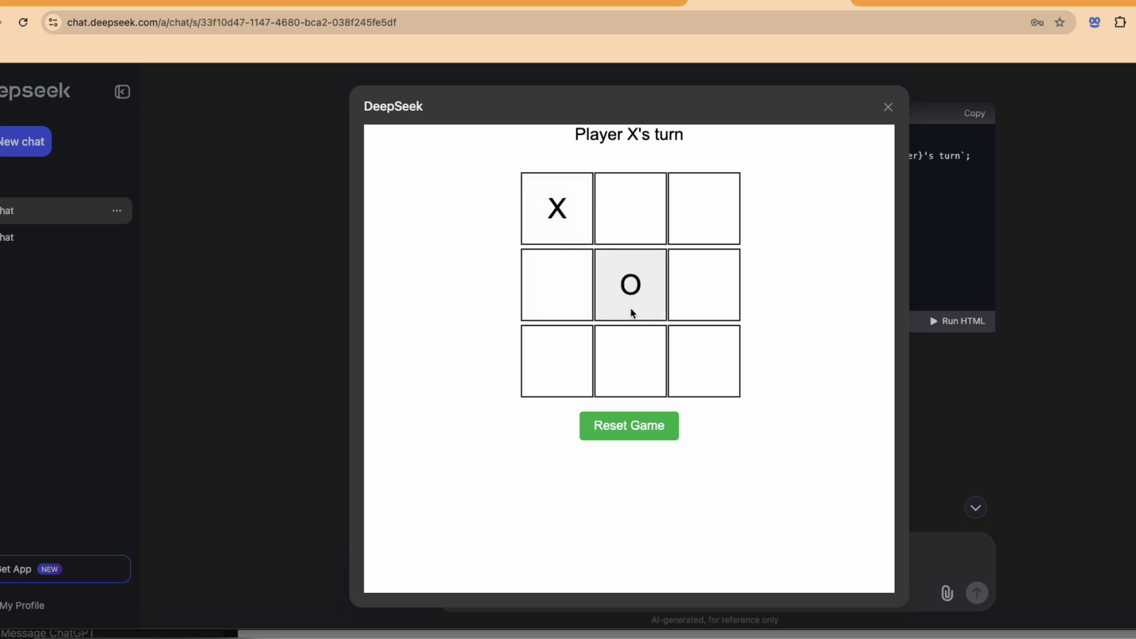
{"action": "left_click", "coordinate": [561, 301]}
{"action": "left_click", "coordinate": [631, 360]}
{"action": "left_click", "coordinate": [554, 368]}
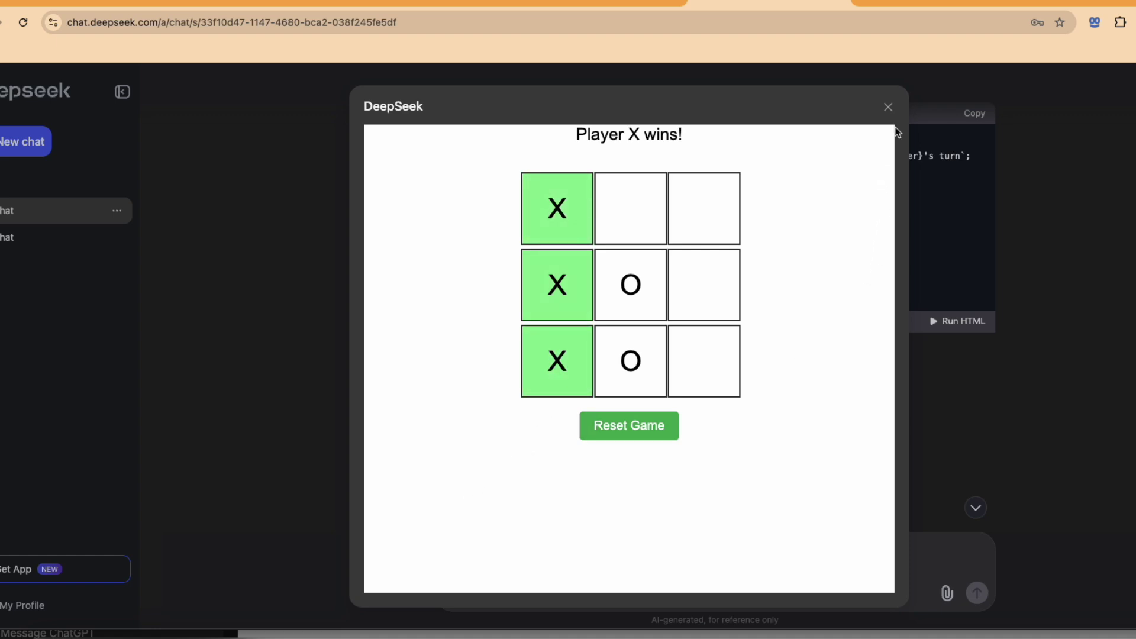
{"action": "left_click", "coordinate": [888, 110]}
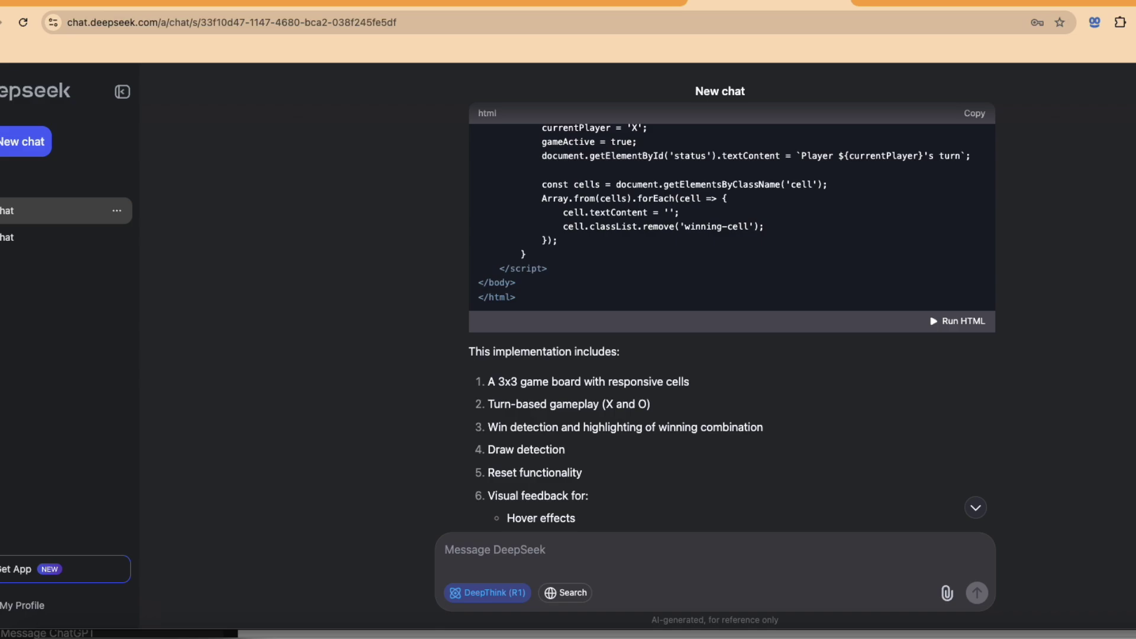
Switch Chrome profiles and view the deepseek-chat and deepseek-reasoner per-1M-token price table
{"action": "left_click", "coordinate": [242, 0]}
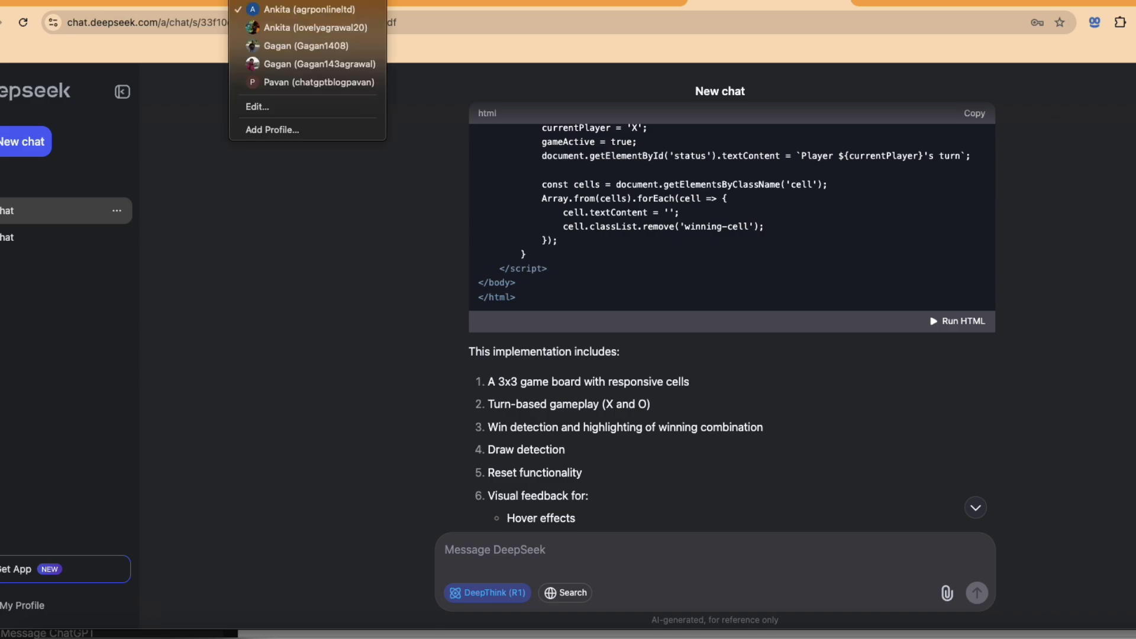
{"action": "left_click", "coordinate": [348, 45]}
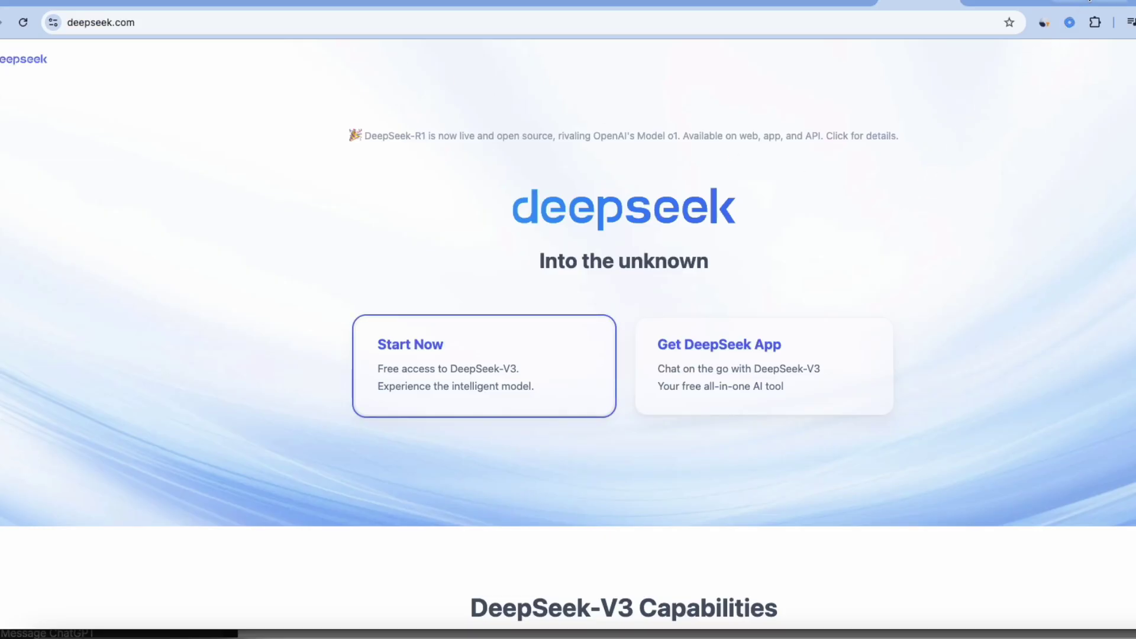
{"action": "left_click", "coordinate": [1089, 1]}
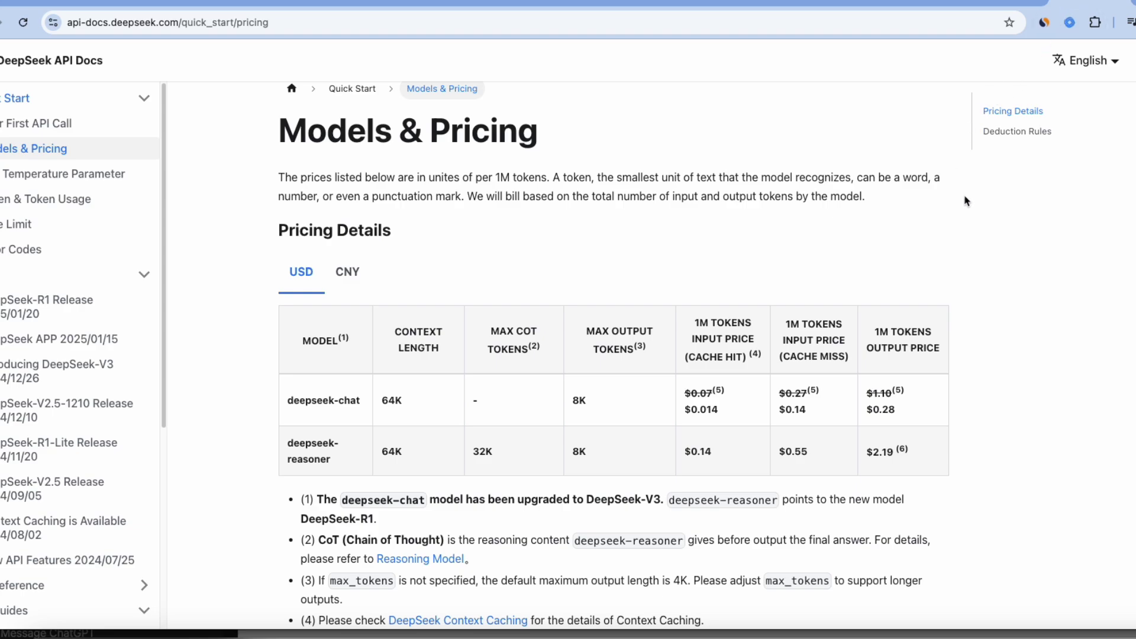
{"action": "scroll", "coordinate": [964, 201], "scroll_direction": "down", "scroll_amount": 3}
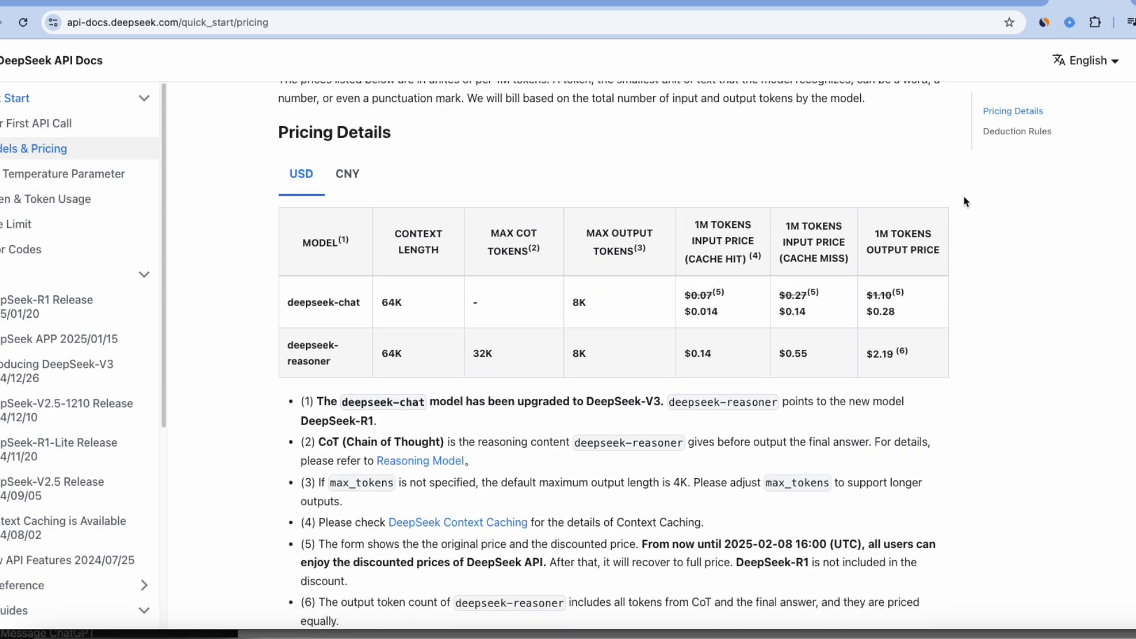